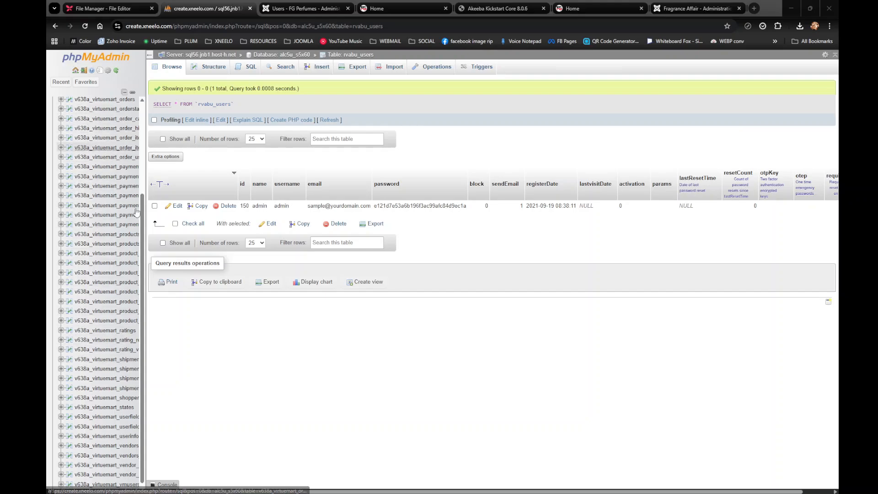
Open the v638a_users table from page 12 of the database's table list and edit the admin user's record
left_click_drag(142, 218, 158, 135)
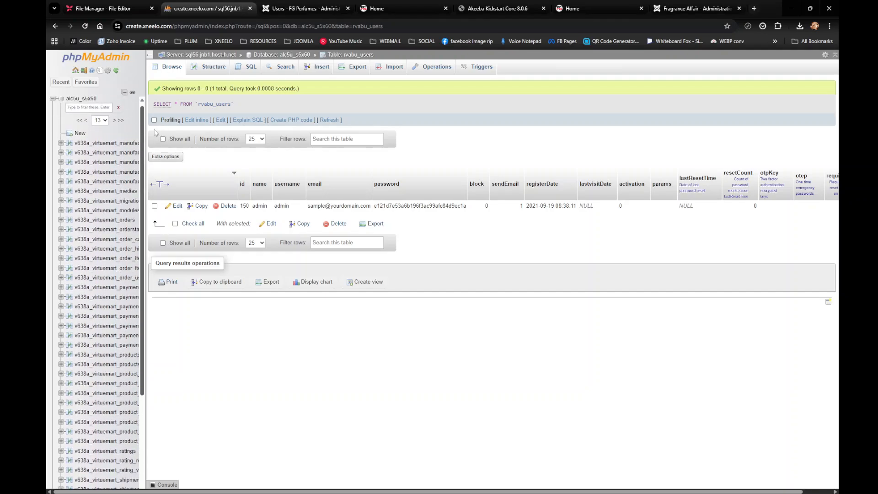
left_click(99, 120)
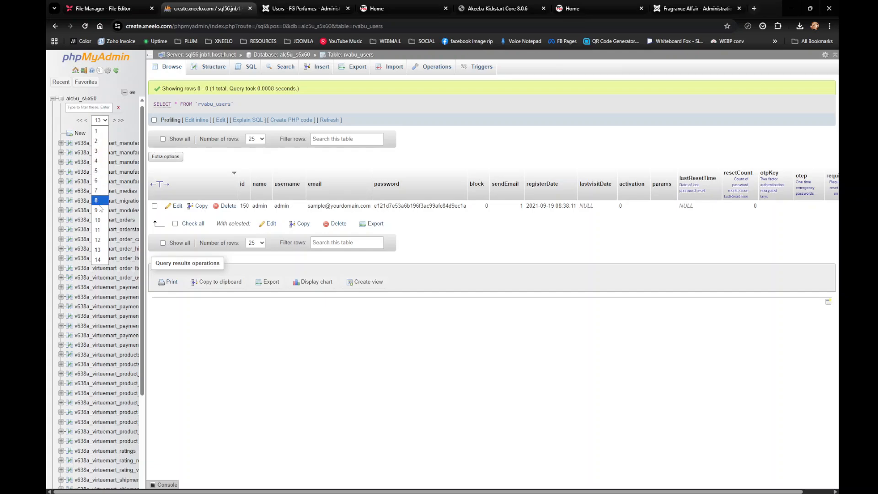
left_click(97, 240)
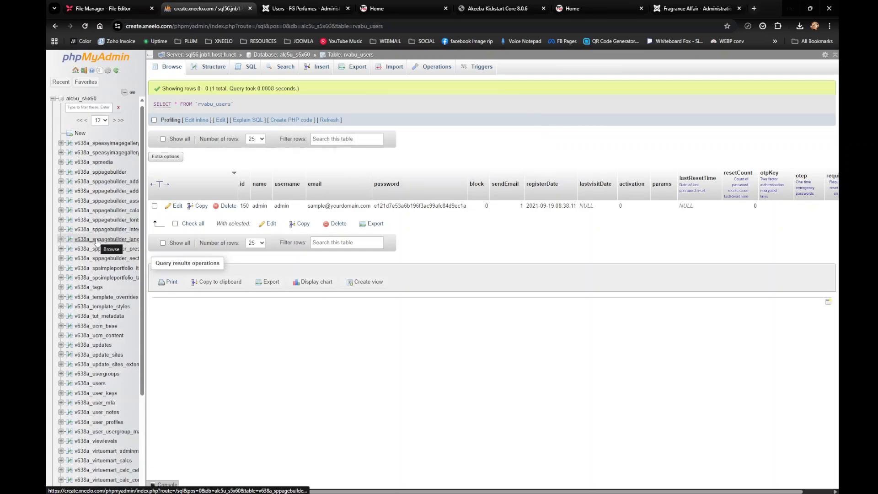
scroll(100, 260, "down", 3)
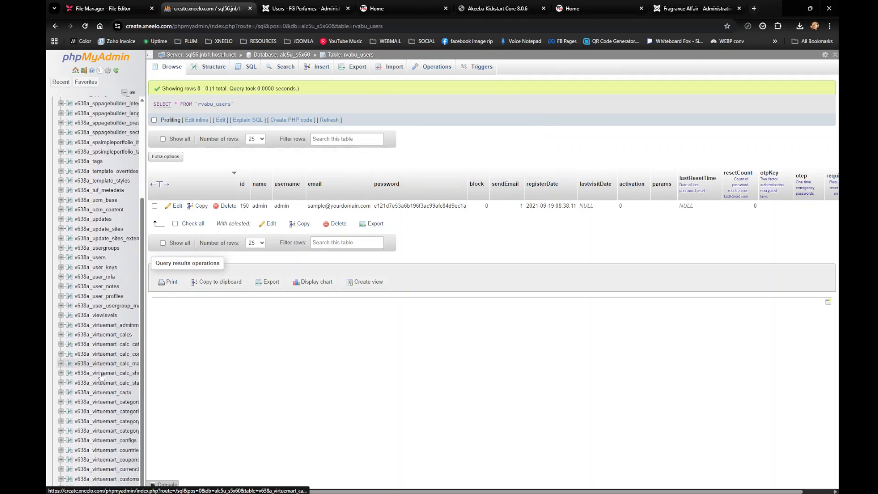
left_click(100, 258)
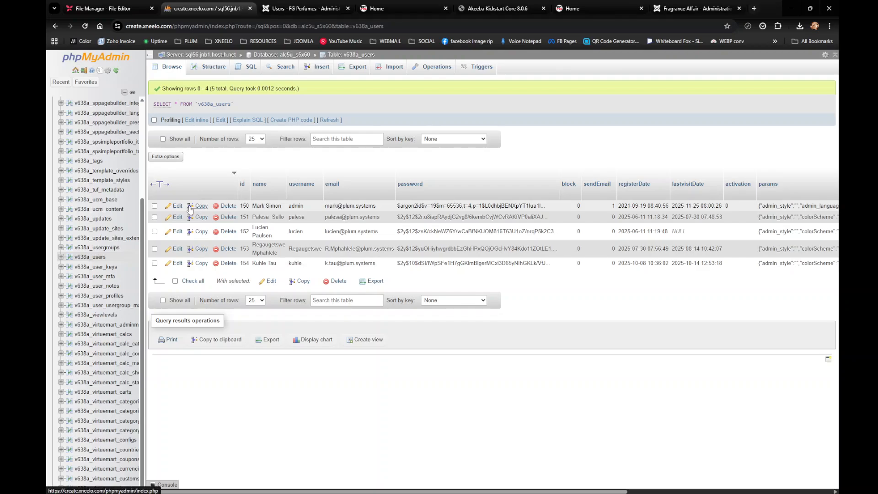
left_click(178, 206)
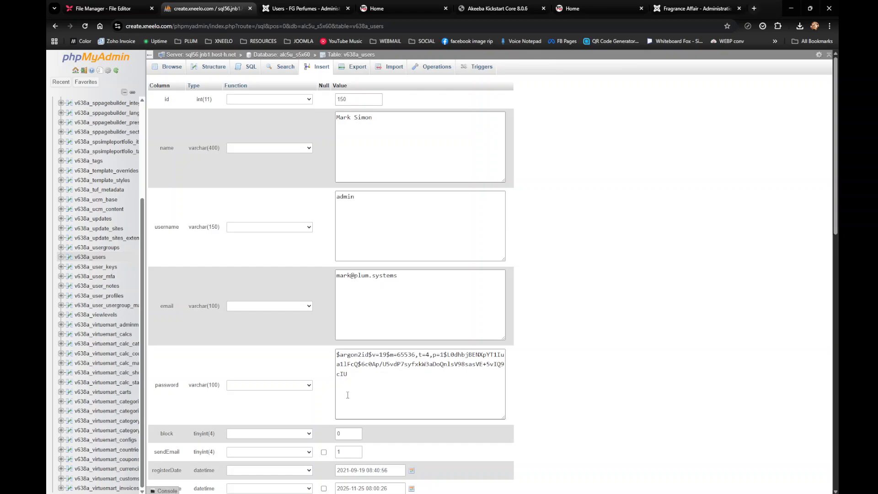
Apply the MD5 function to the password field, replace its value with the new account password, and save the record
left_click(307, 385)
scroll(269, 347, "down", 8)
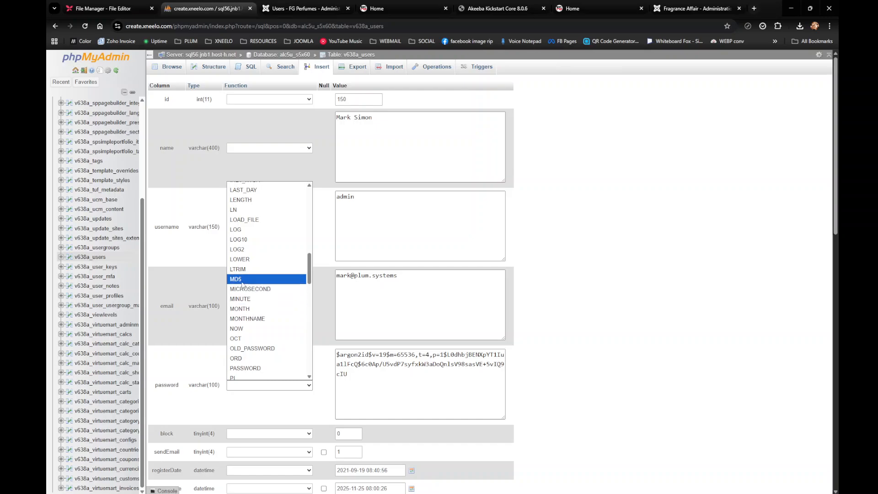
left_click(242, 282)
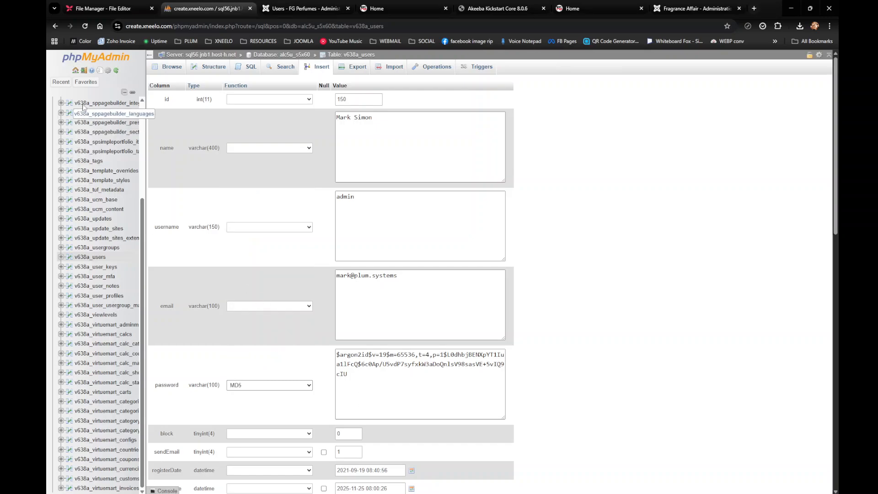
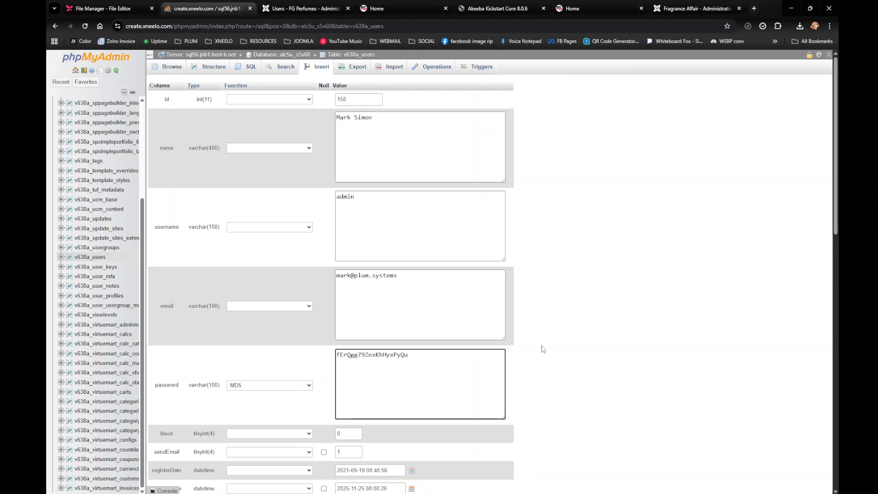
scroll(586, 366, "down", 10)
scroll(563, 390, "down", 3)
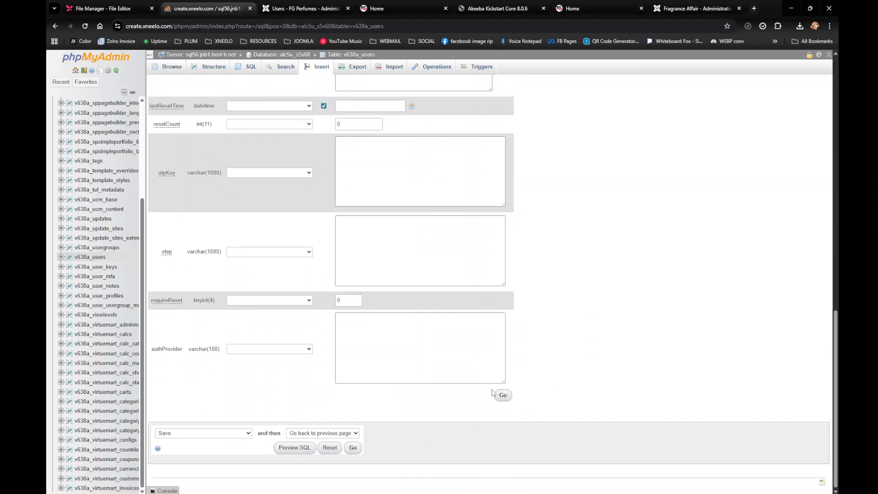
left_click(503, 396)
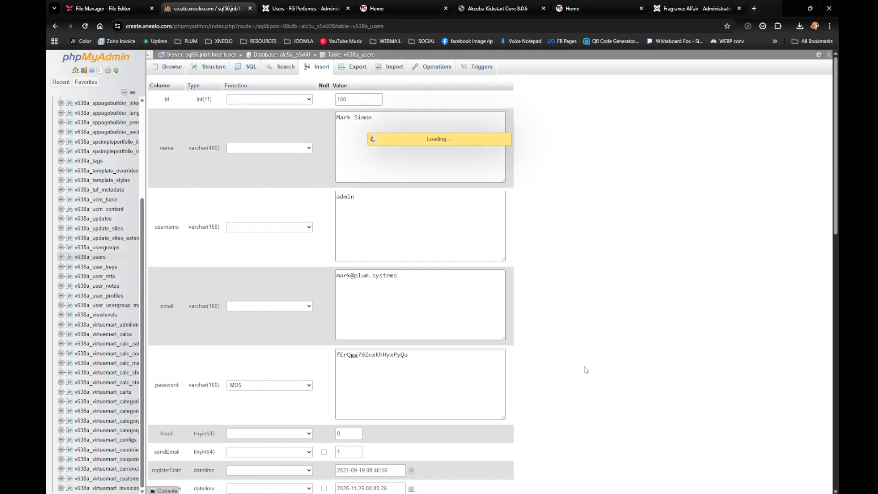
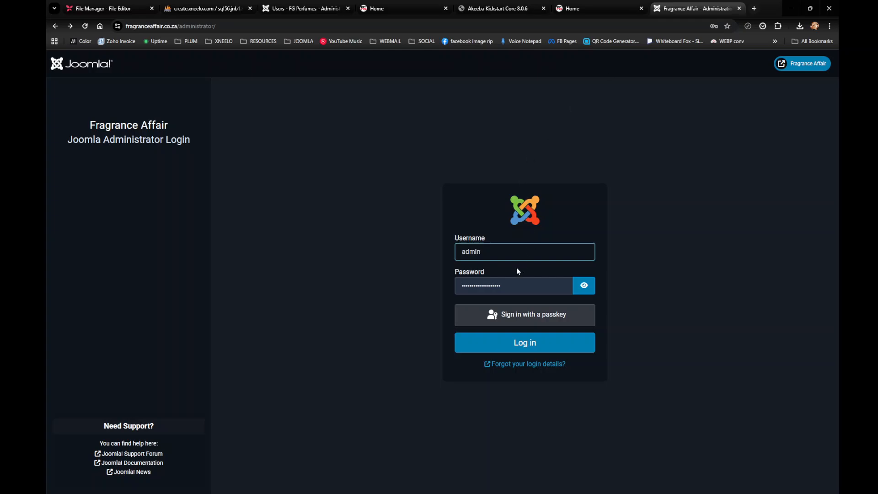
Log in to the Fragrance Affair Joomla administrator as admin, pasting the new account password
double_click(518, 286)
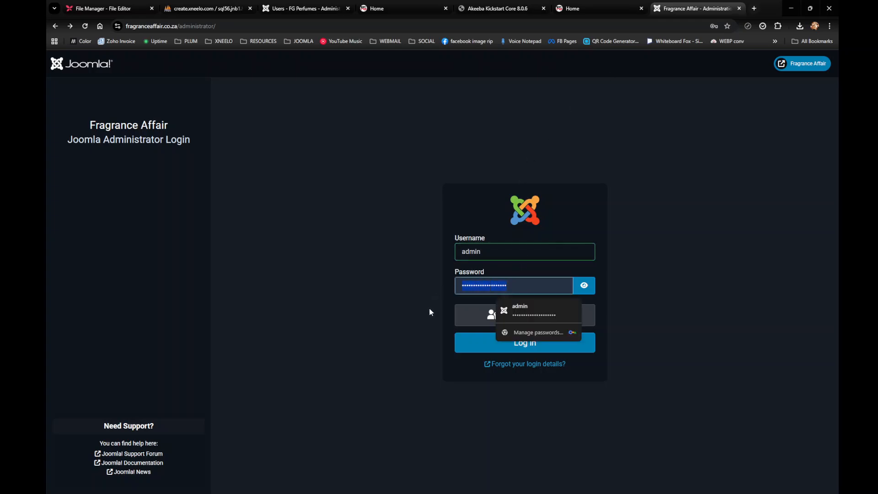
key("ctrl+v")
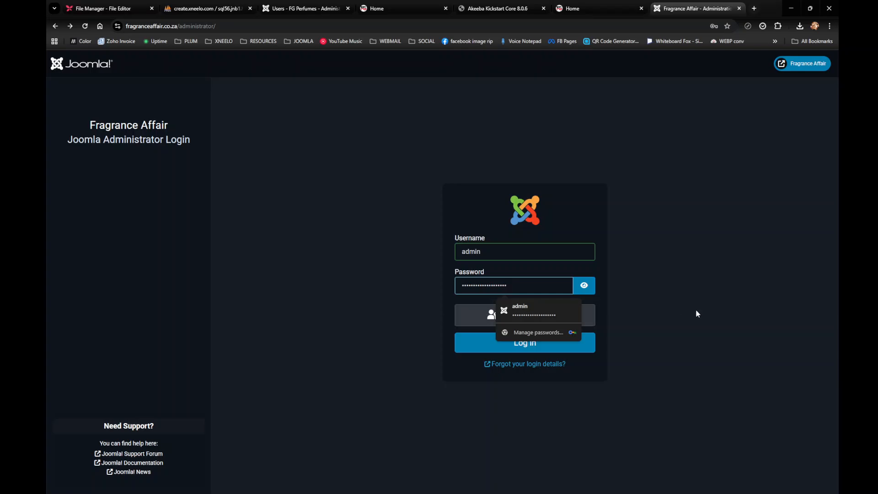
left_click(662, 338)
left_click(563, 346)
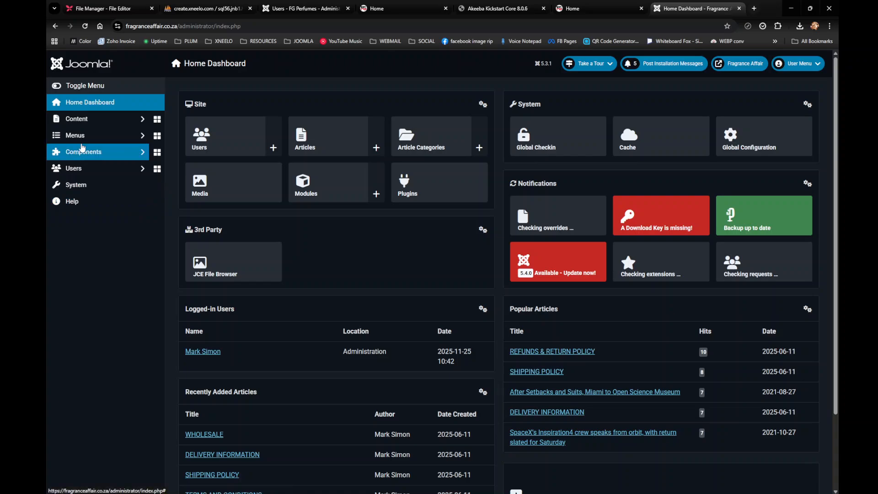
Open the template options of the gt_furniture - Default site template style
left_click(80, 185)
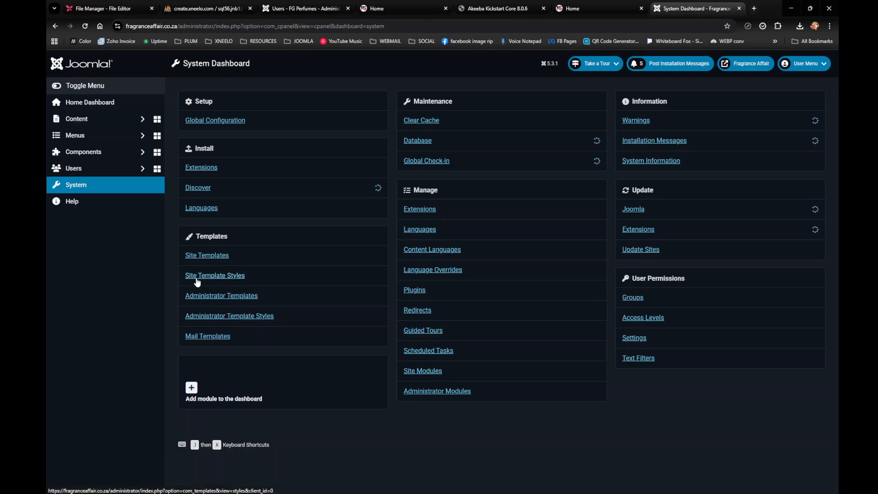
left_click(206, 276)
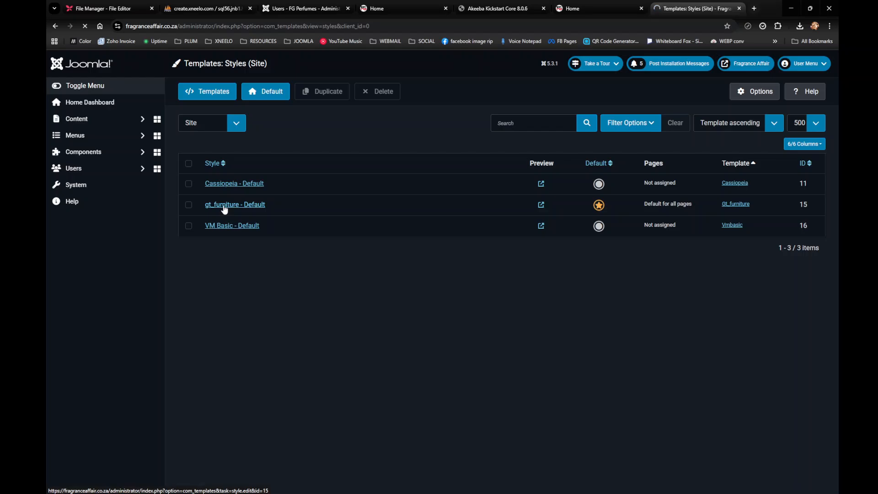
left_click(113, 258)
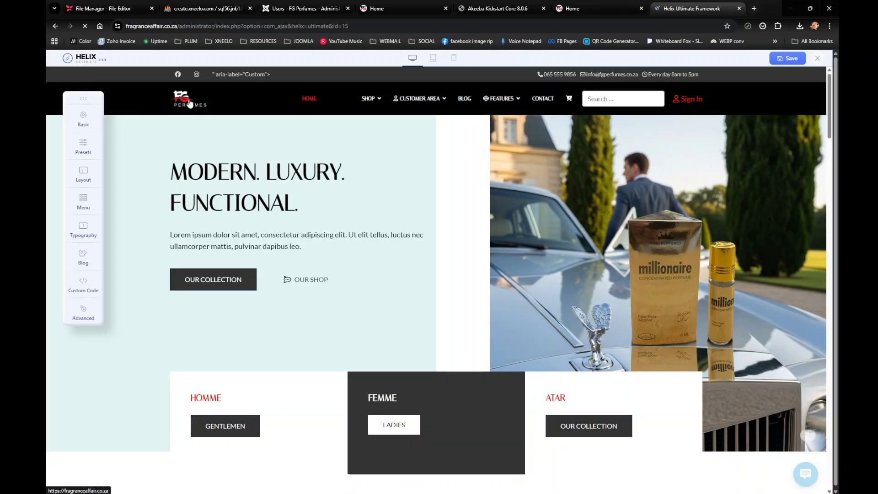
Upload "FA logo gold transparent bg" from Clients > Fragrance Affair > logos through the Basic logo setting's image library
left_click(84, 118)
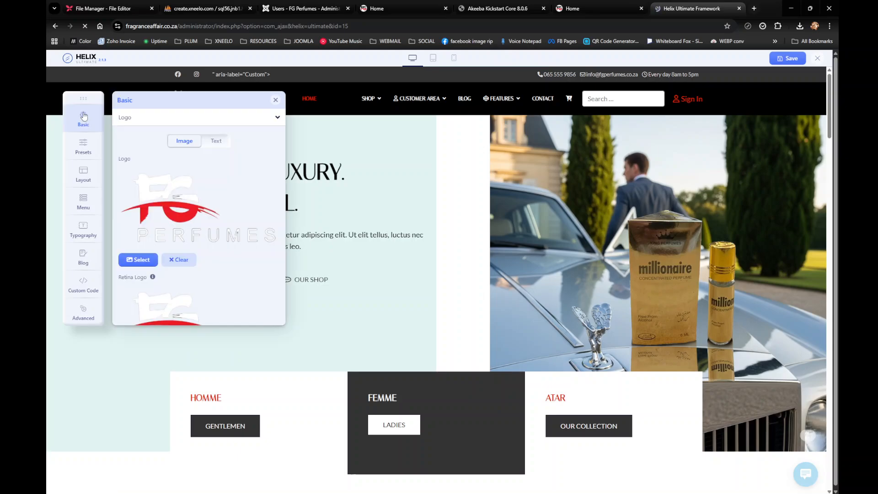
left_click(137, 259)
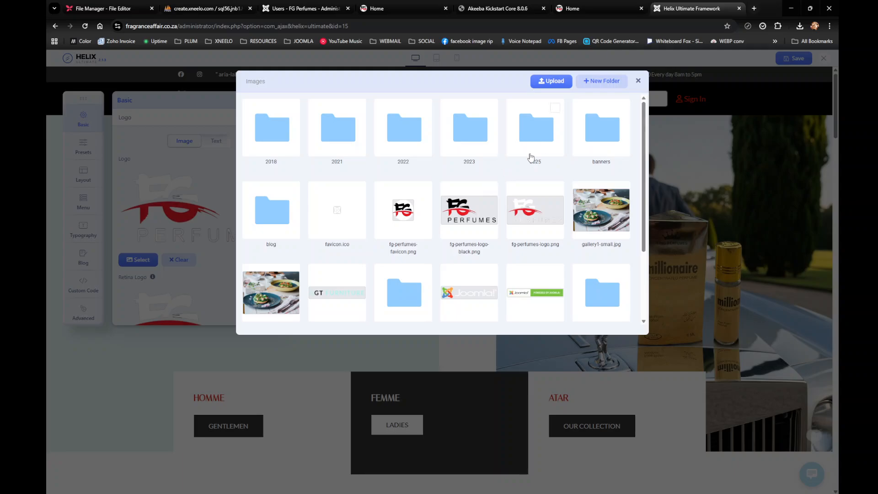
left_click(554, 83)
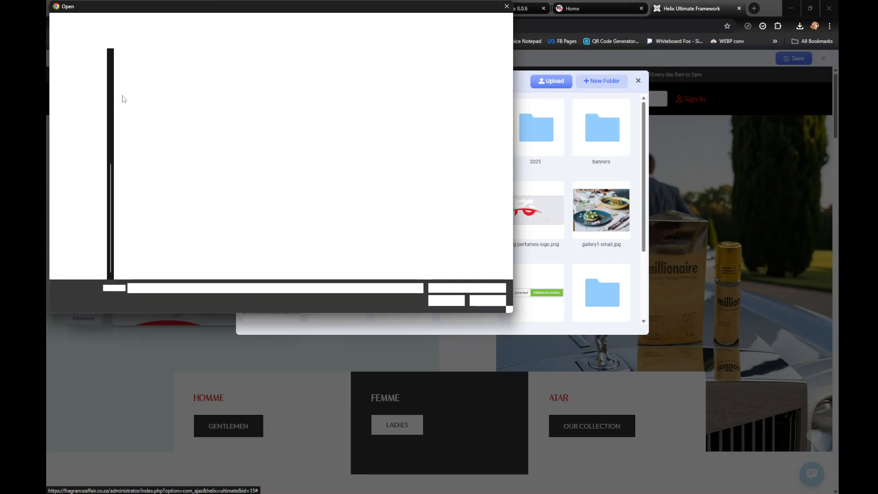
left_click(86, 228)
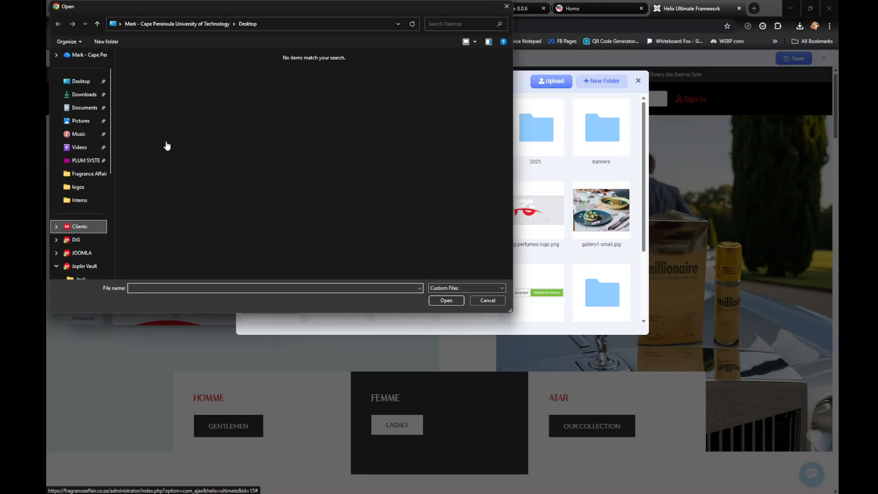
scroll(167, 139, "down", 12)
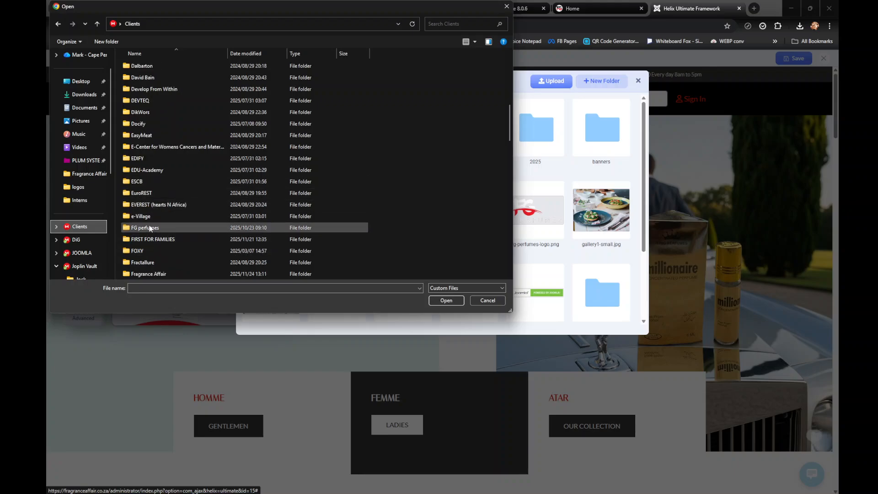
double_click(149, 274)
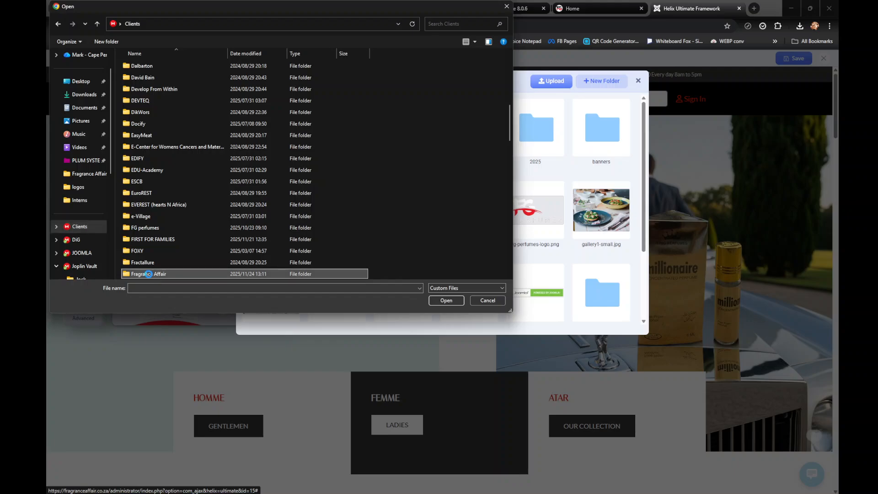
double_click(142, 73)
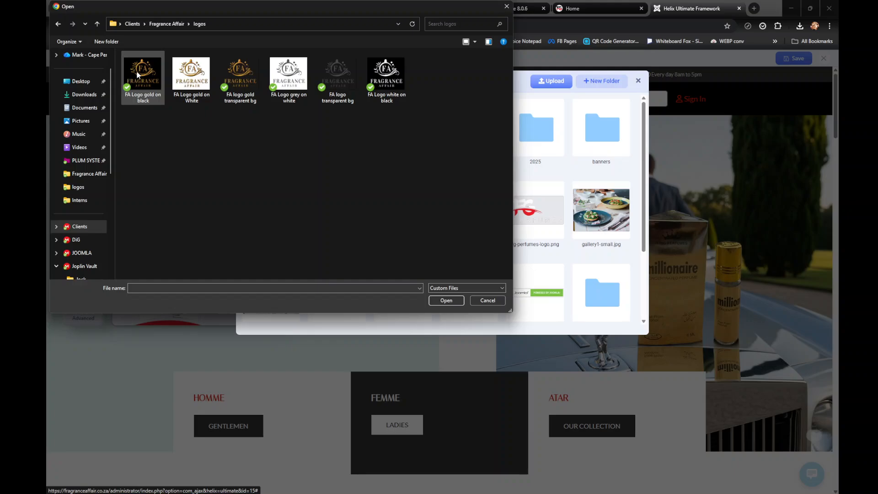
left_click(237, 72)
left_click(447, 300)
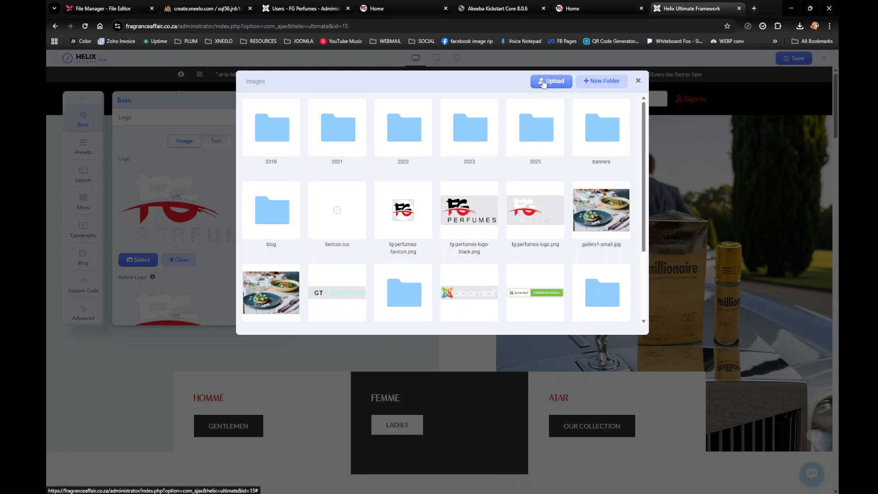
Set the main site logo to fa-logo-gold-transparent-bg.png
scroll(420, 200, "down", 2)
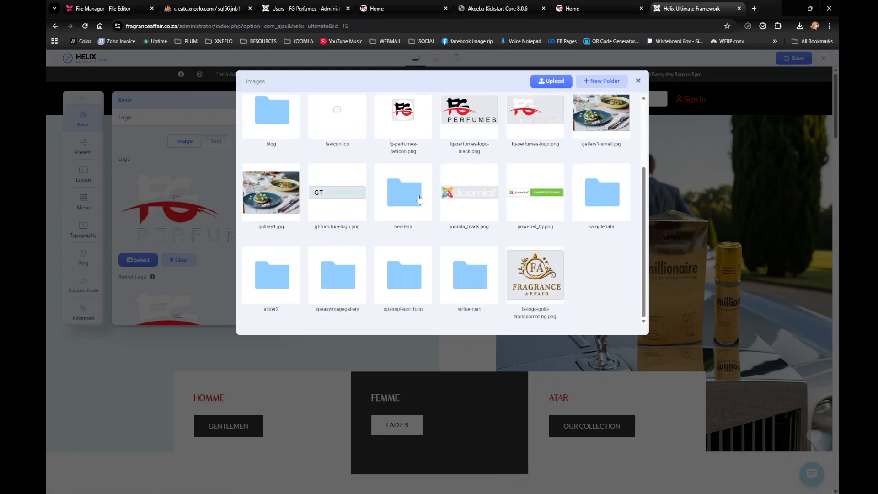
left_click(528, 271)
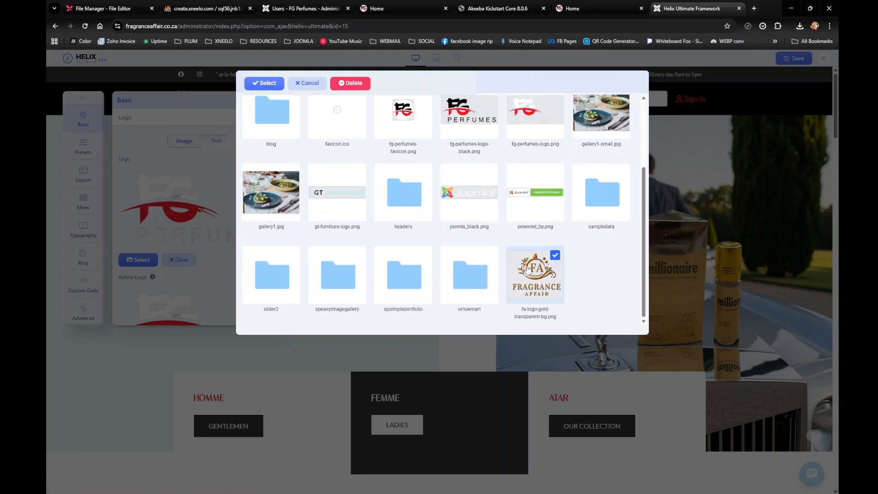
left_click(265, 83)
Replace the Retina Logo image with fa-logo-gold-transparent-bg.png
scroll(204, 253, "down", 3)
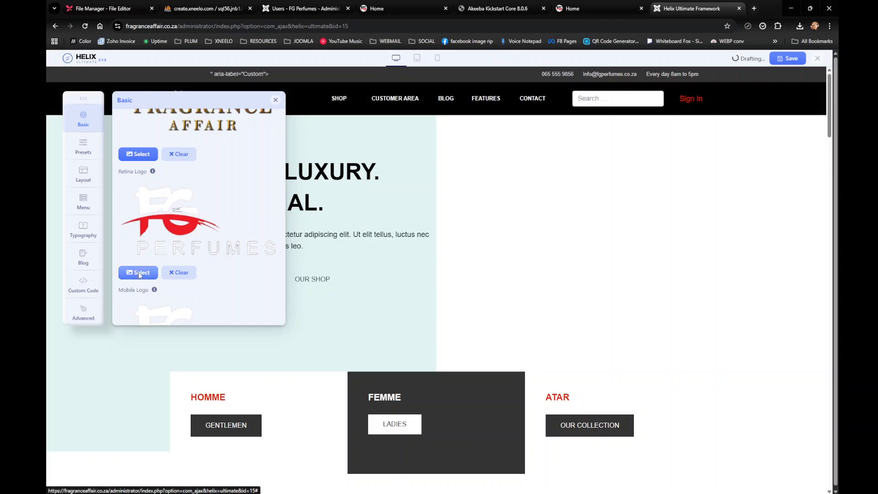
left_click(150, 272)
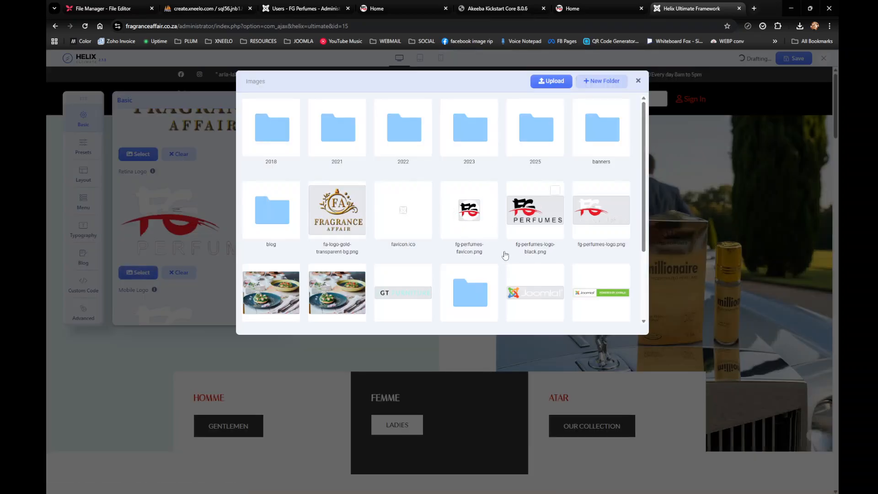
scroll(337, 138, "down", 1)
left_click(336, 153)
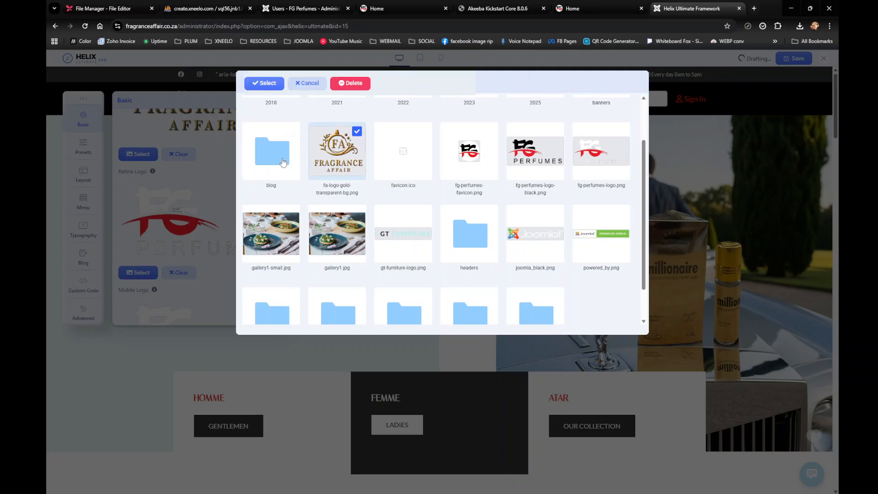
left_click(264, 83)
Replace the Mobile Logo image with fa-logo-gold-transparent-bg.png
scroll(140, 241, "down", 3)
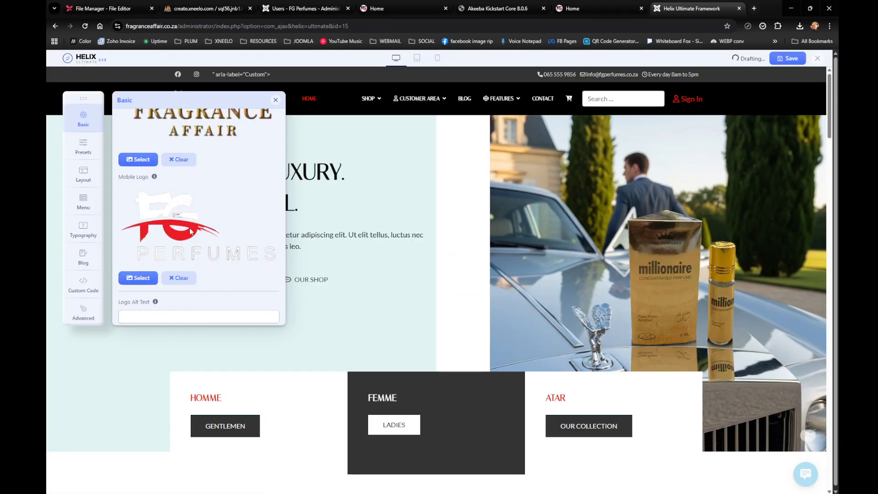
left_click(140, 242)
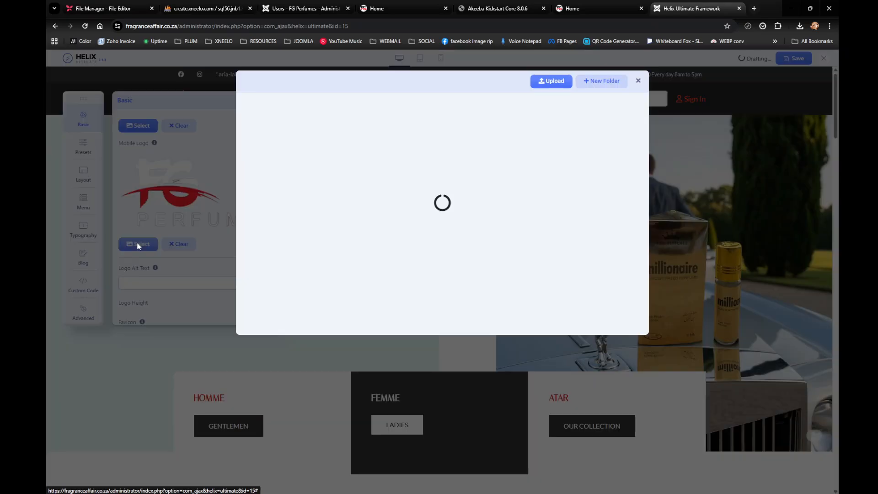
left_click(339, 210)
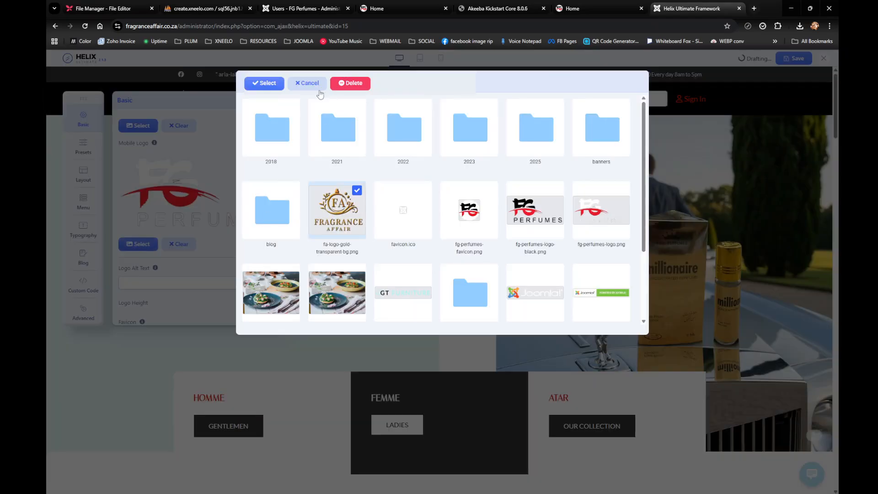
left_click(265, 83)
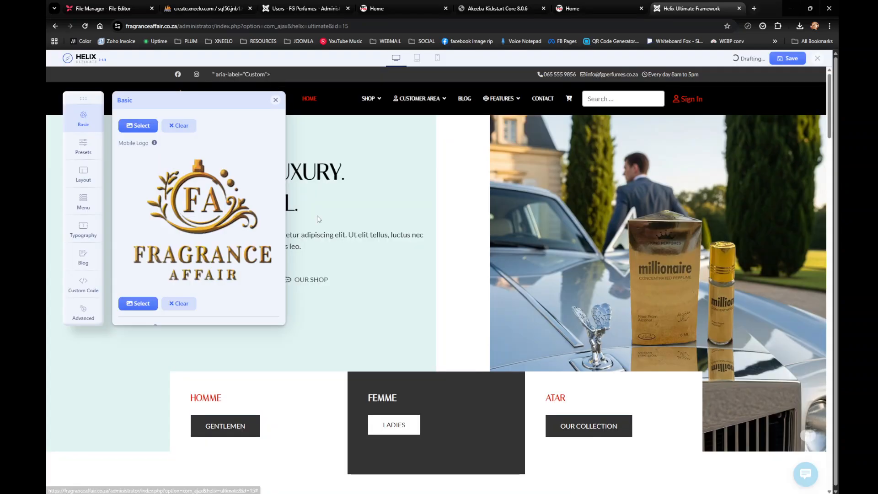
Replace the Favicon image in the Basic settings with fa-logo-gold-transparent-bg.png, then close the settings
scroll(189, 201, "down", 2)
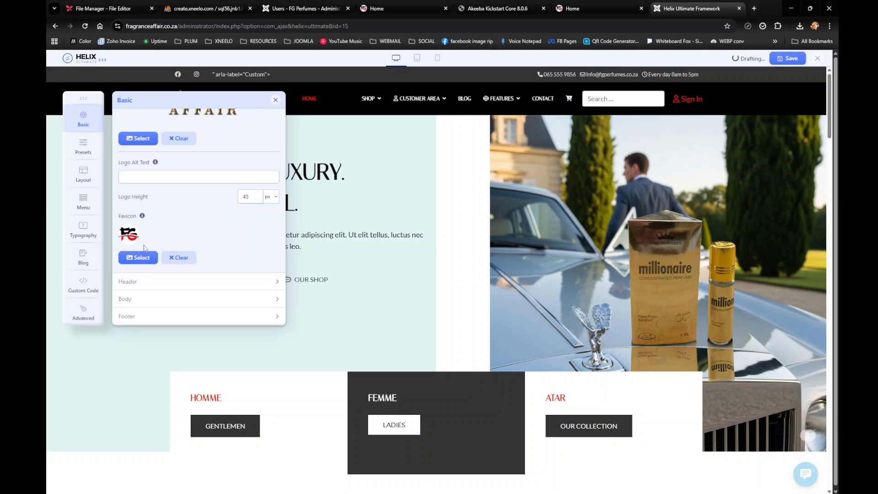
left_click(140, 258)
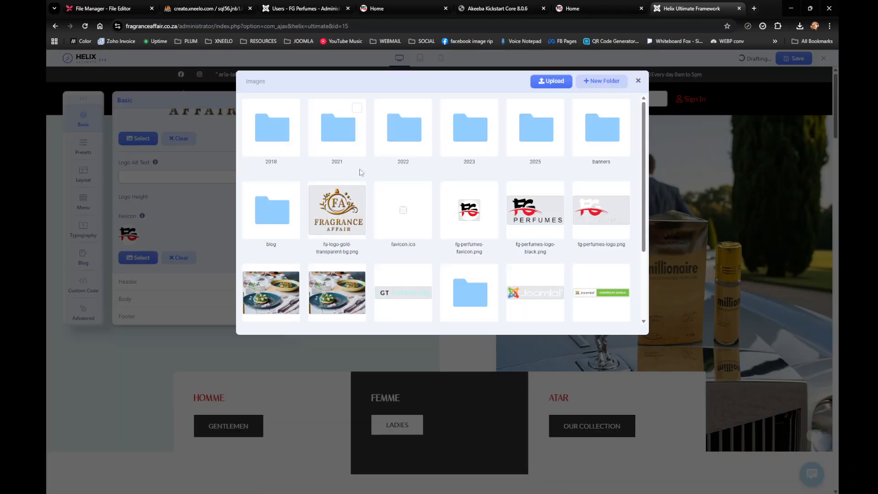
left_click(341, 208)
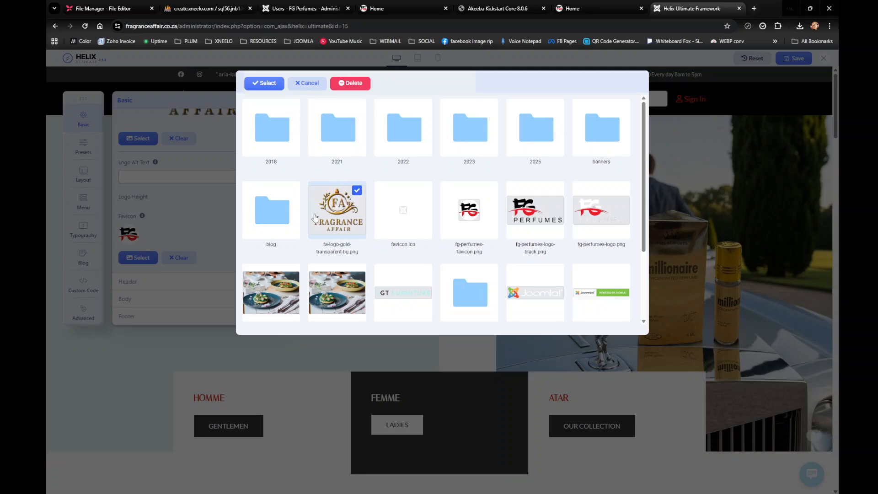
left_click(265, 87)
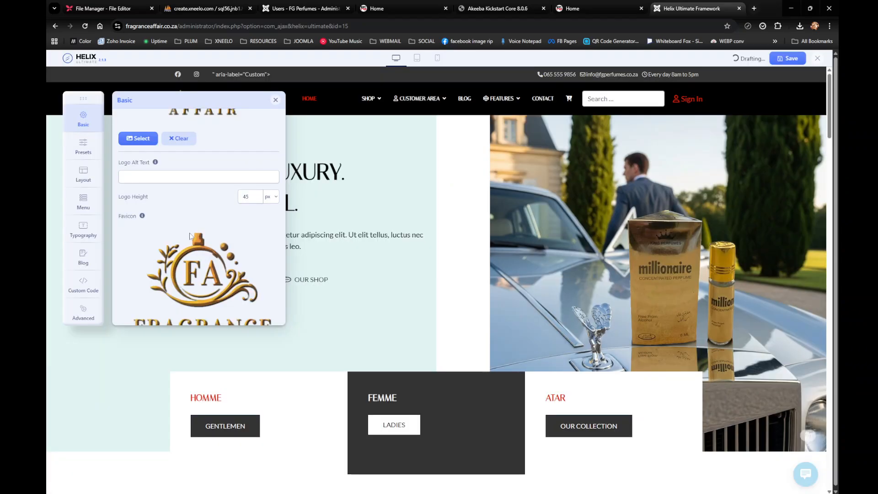
scroll(227, 176, "down", 4)
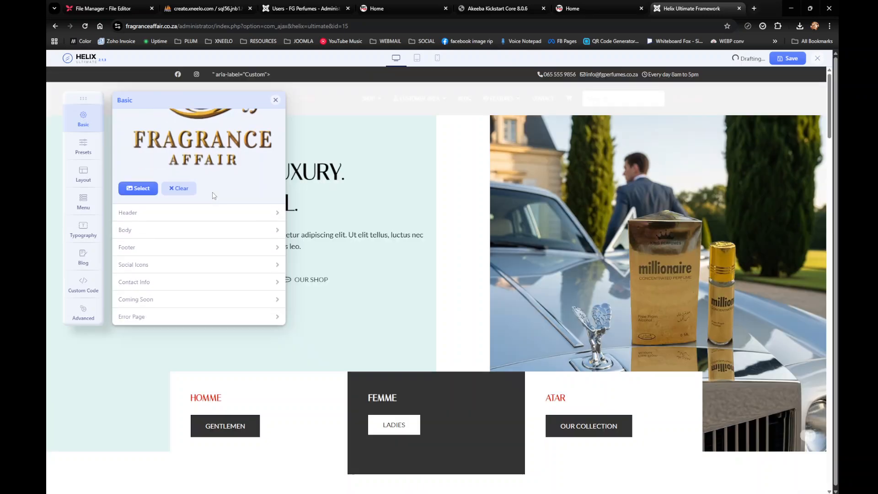
left_click(275, 100)
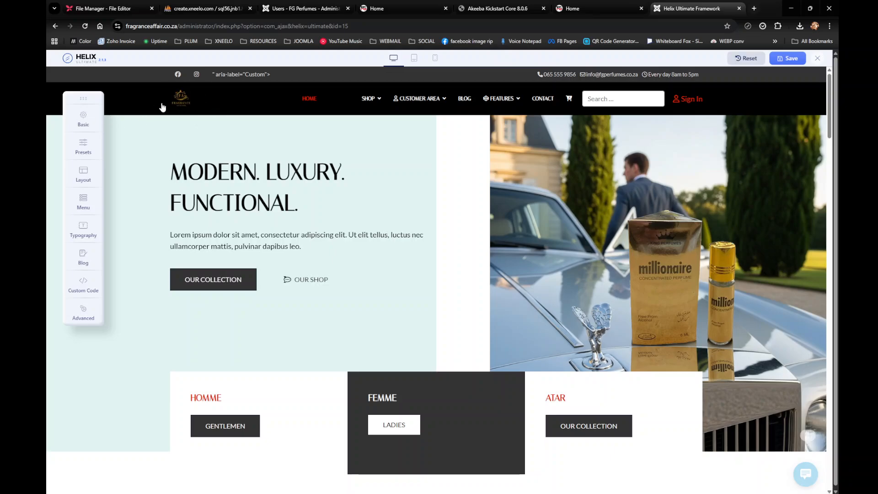
Set the Logo Height in the Basic settings to 85 px and save the template
left_click(84, 118)
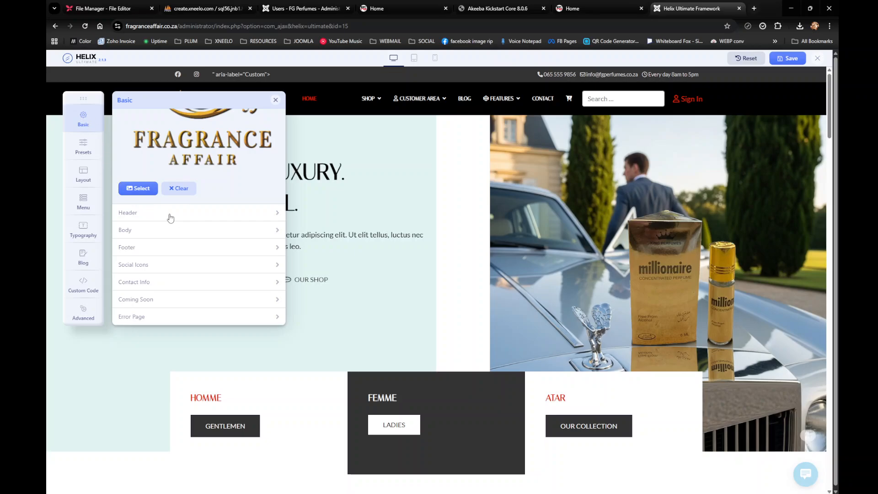
scroll(169, 220, "up", 3)
scroll(174, 211, "down", 3)
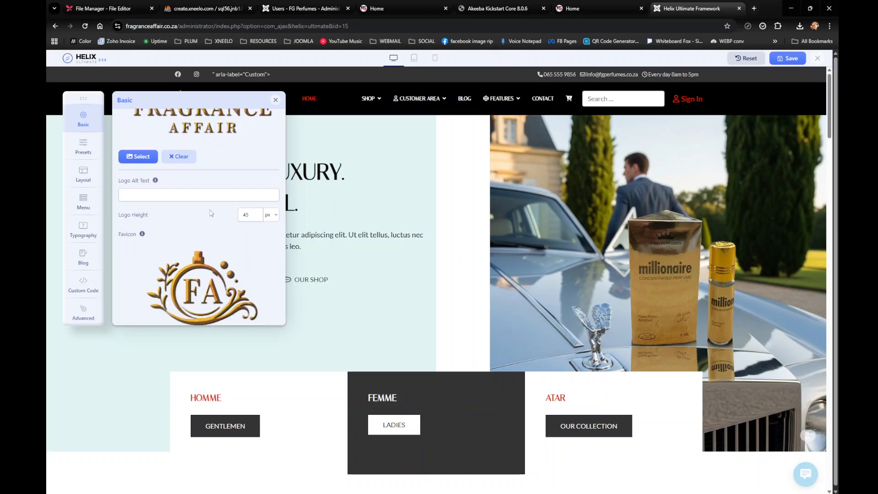
double_click(241, 210)
scroll(178, 241, "up", 2)
scroll(176, 236, "up", 3)
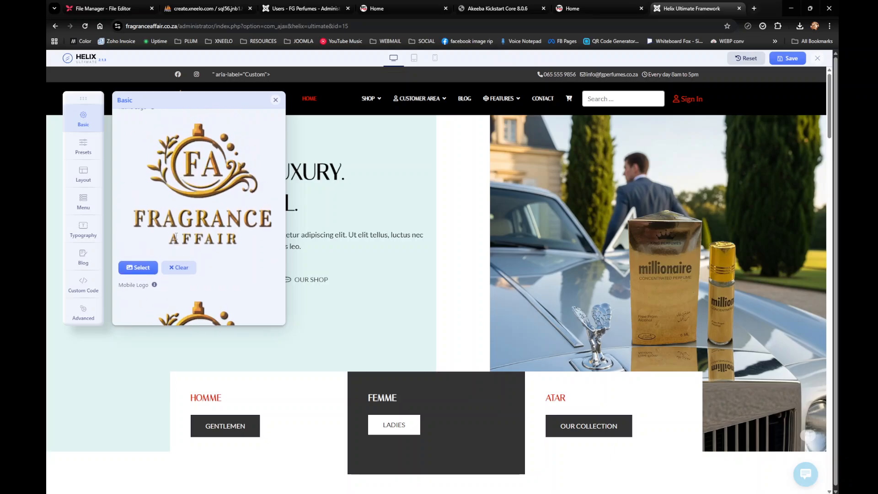
scroll(177, 238, "down", 3)
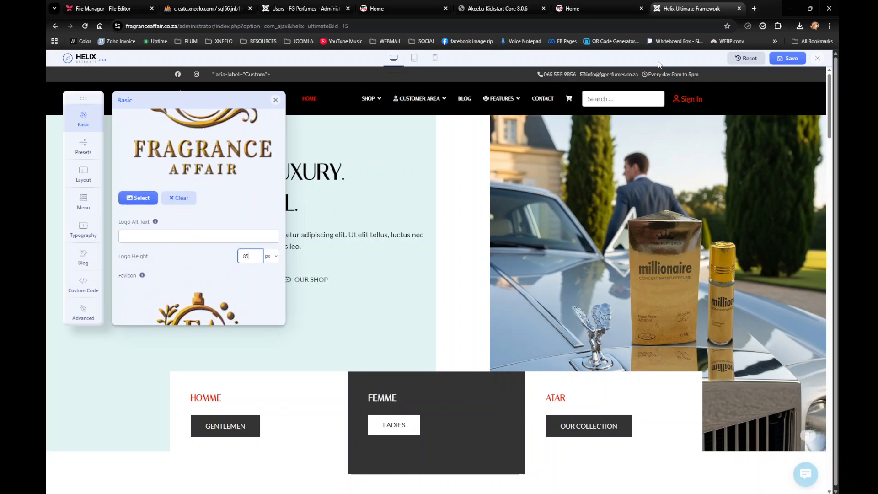
left_click(787, 58)
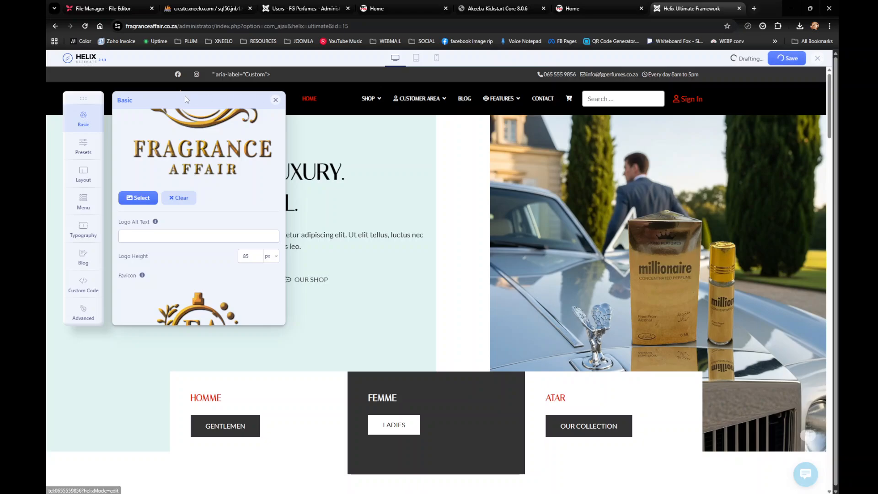
left_click(275, 100)
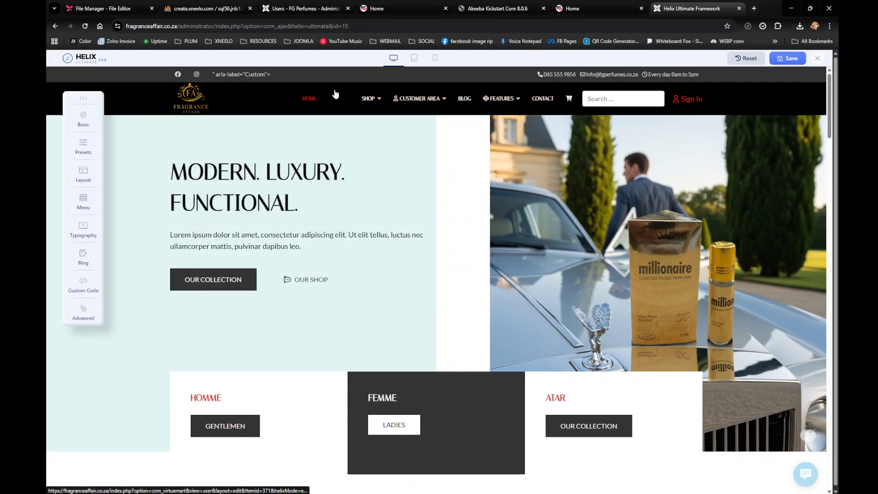
Set the Header preset's Logo Text Color to the gold #ffbf00 and copy its hex code
left_click(89, 145)
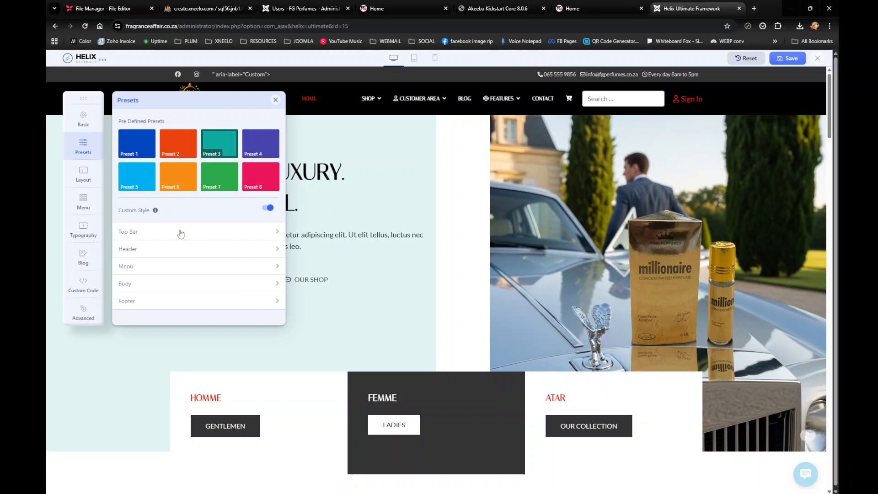
left_click(145, 234)
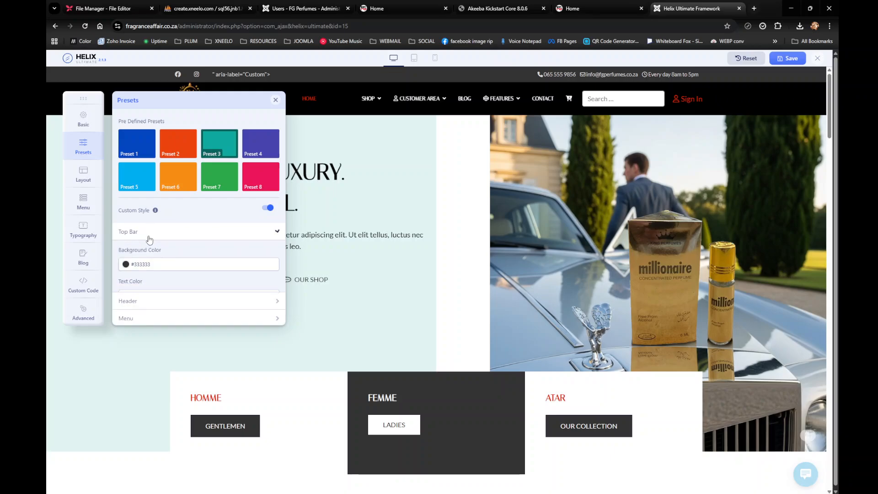
scroll(178, 261, "down", 1)
scroll(178, 261, "down", 2)
left_click(149, 268)
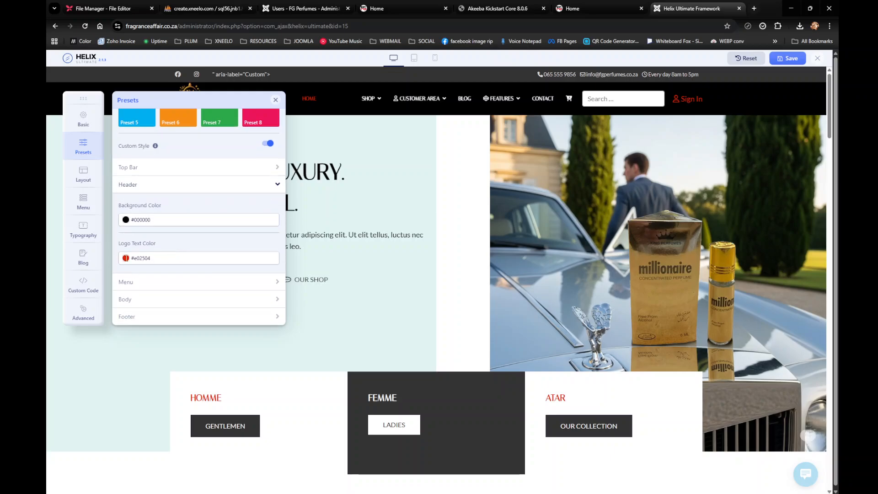
left_click(126, 259)
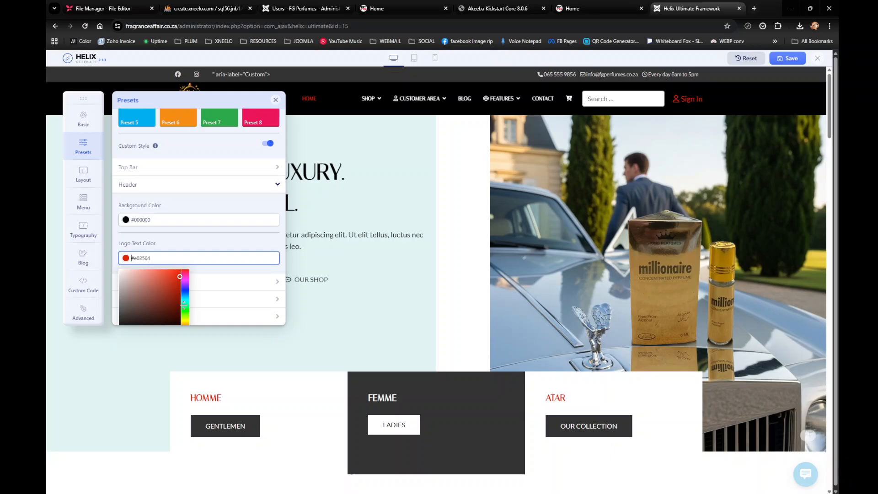
left_click(186, 320)
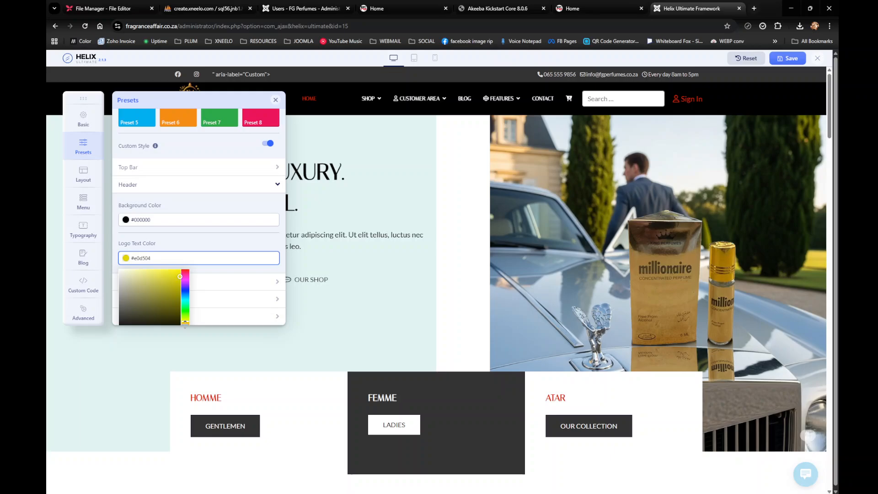
left_click(185, 323)
mouse_move(177, 271)
left_mouse_down()
mouse_move(187, 265)
mouse_move(97, 255)
left_mouse_up()
key("ctrl+c")
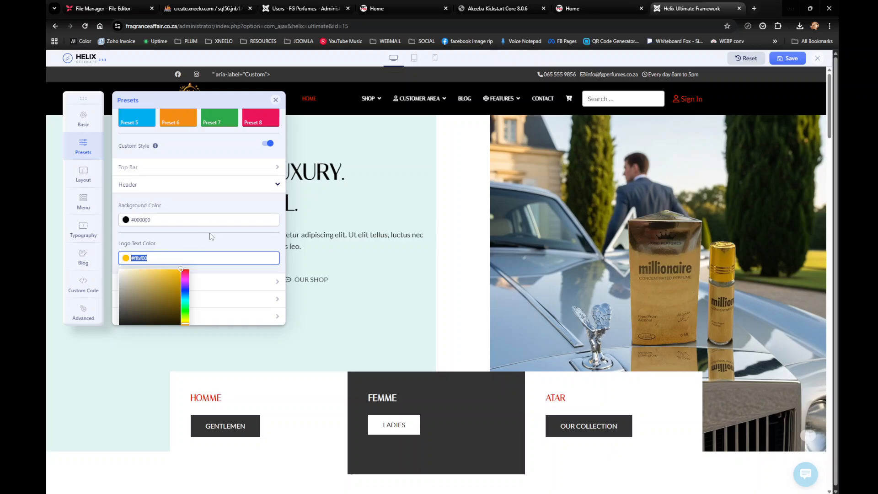
left_click(218, 247)
Set the Menu preset's Hover Text Color to #ffbf00
left_click(171, 283)
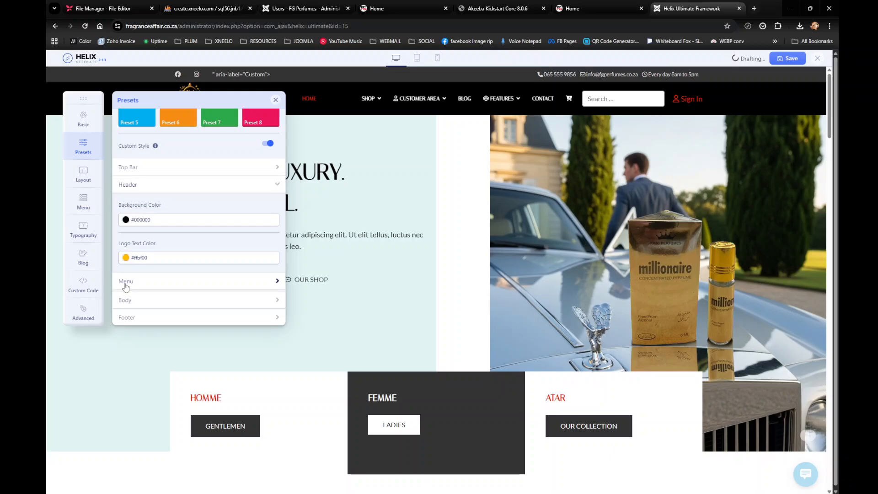
left_click_drag(166, 270, 121, 268)
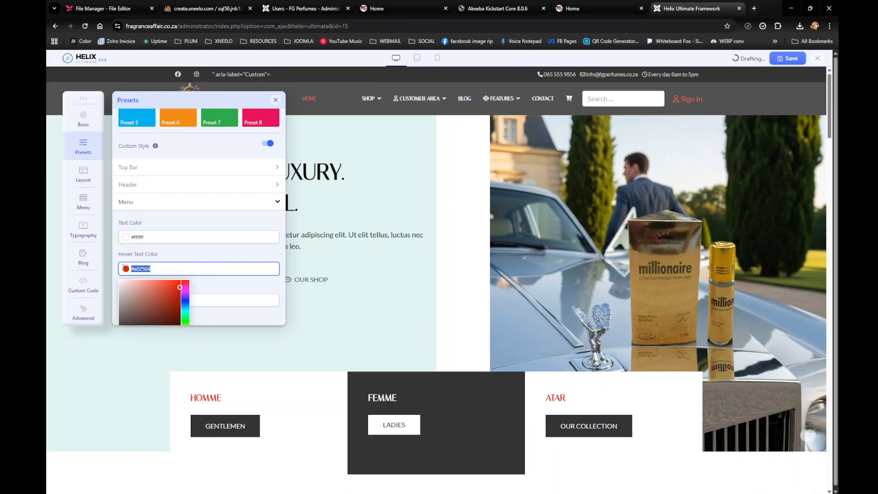
key("ctrl+v")
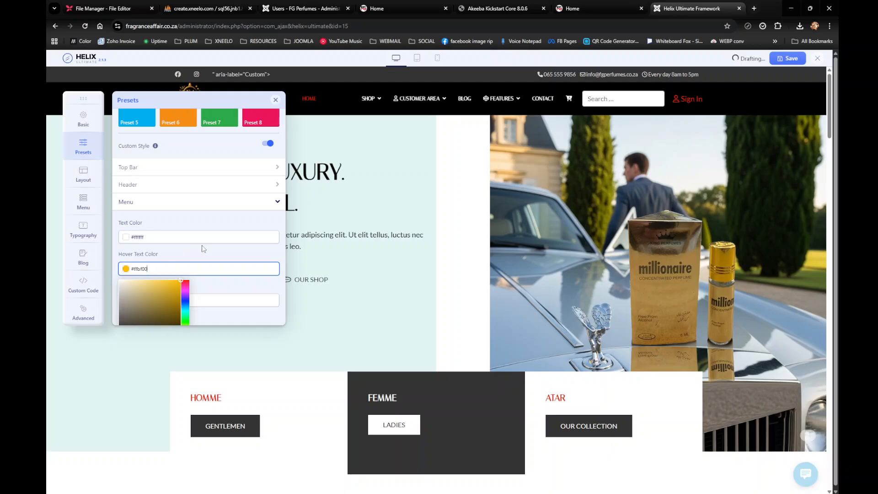
left_click(207, 255)
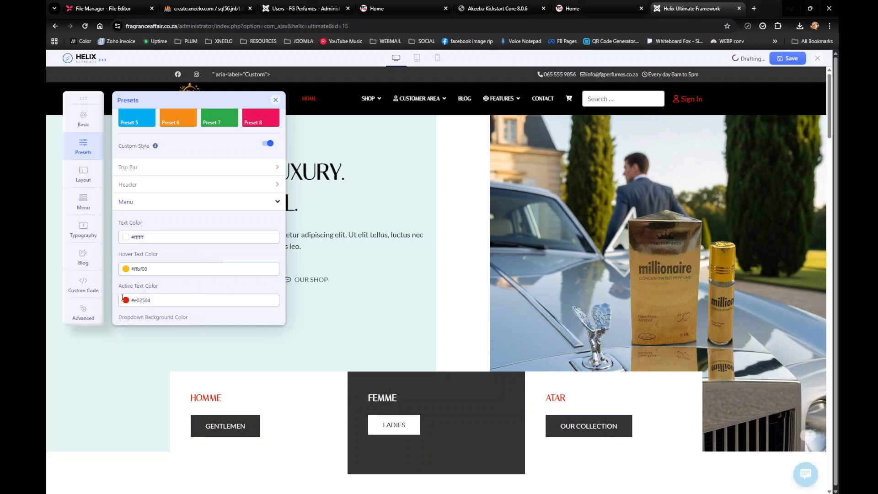
Set the Menu preset's Active Text Color to #ffbf00
scroll(131, 298, "down", 2)
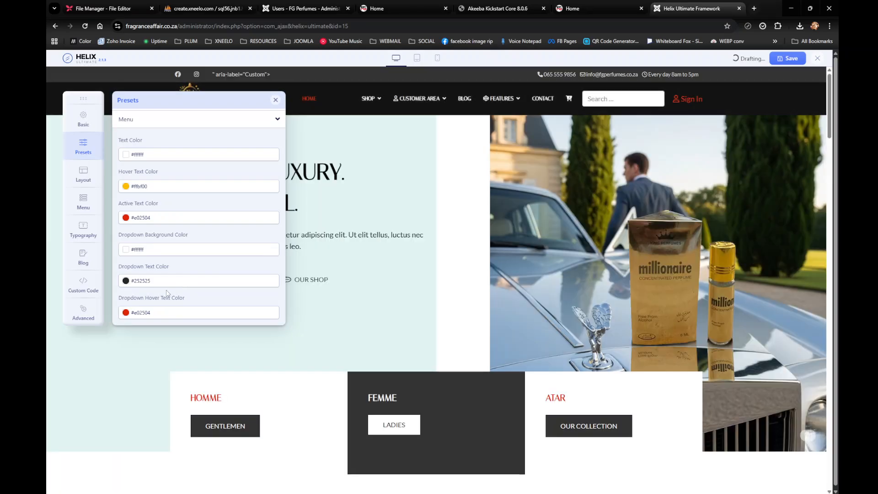
scroll(161, 237, "down", 2)
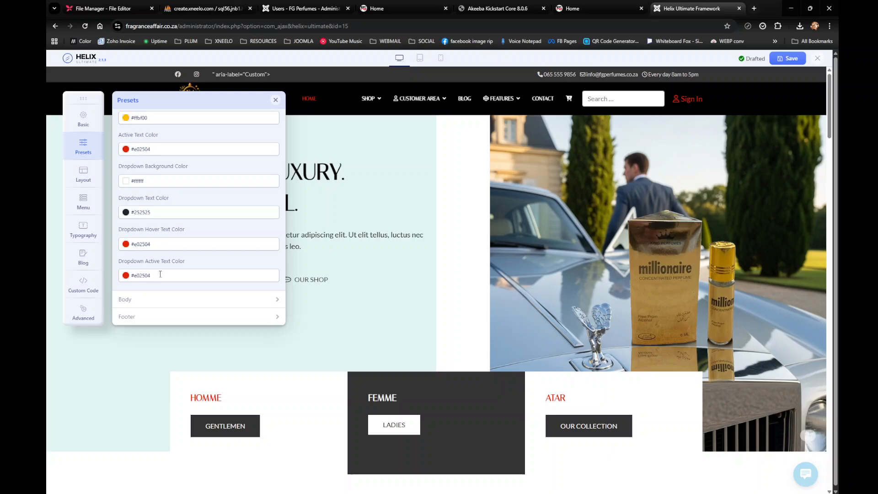
scroll(163, 244, "up", 1)
scroll(163, 244, "down", 1)
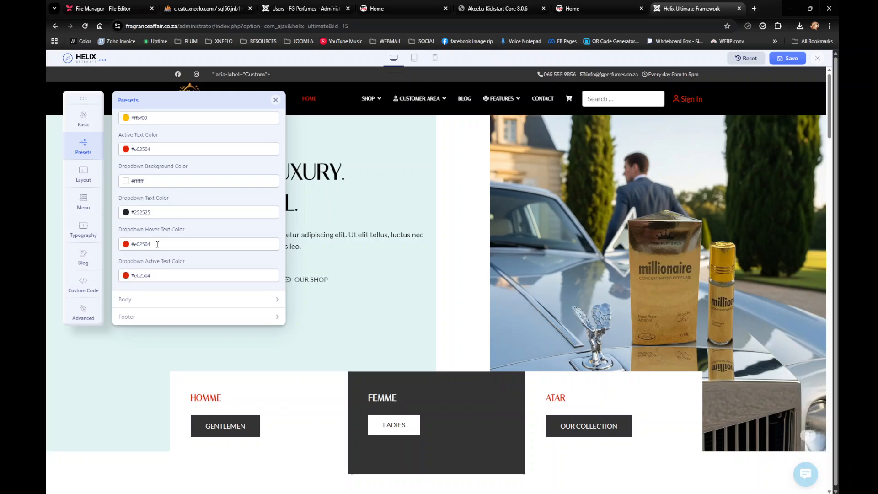
left_click(159, 274)
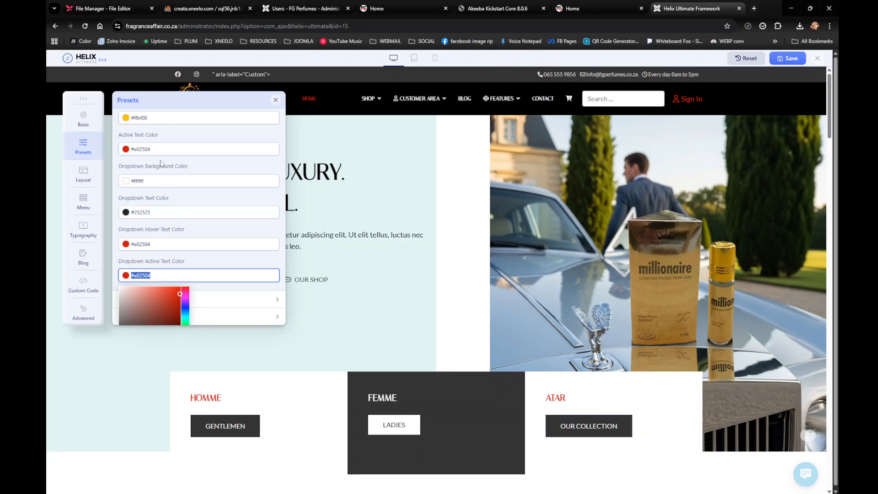
left_click_drag(160, 149, 118, 155)
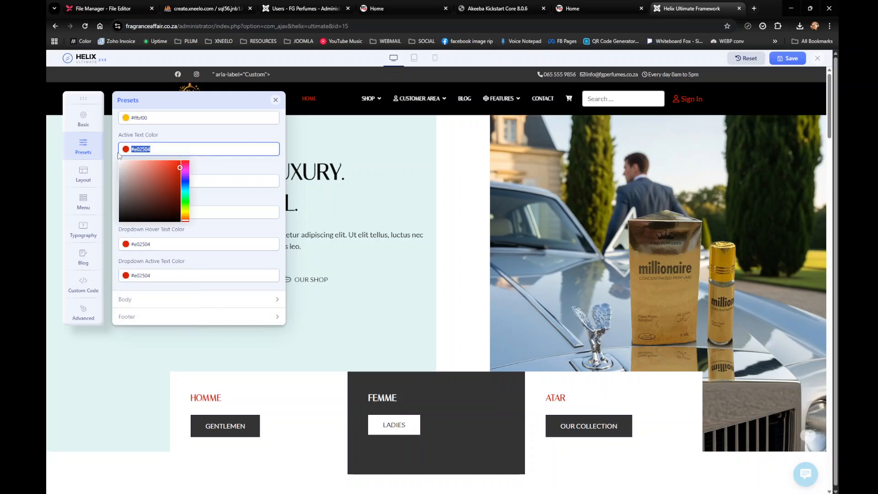
key("ctrl+v")
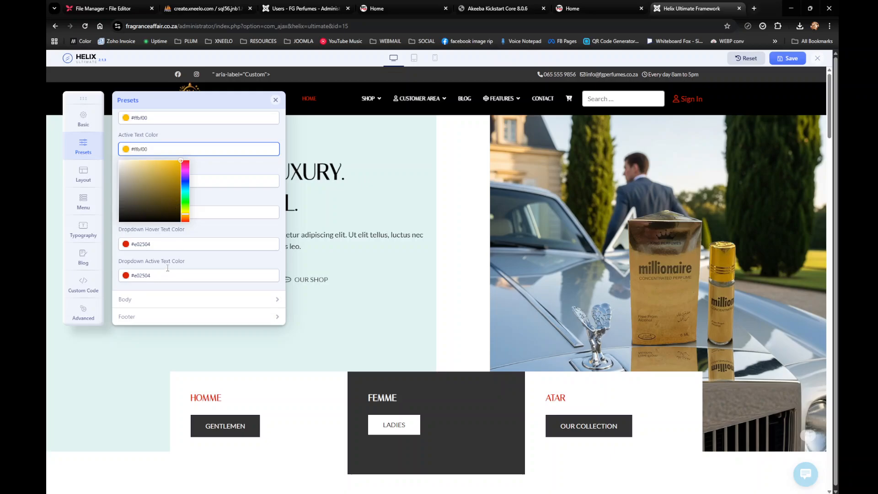
Set the Menu preset's Dropdown Hover Text Color and Dropdown Active Text Color to #ffbf00
left_click_drag(161, 245, 106, 243)
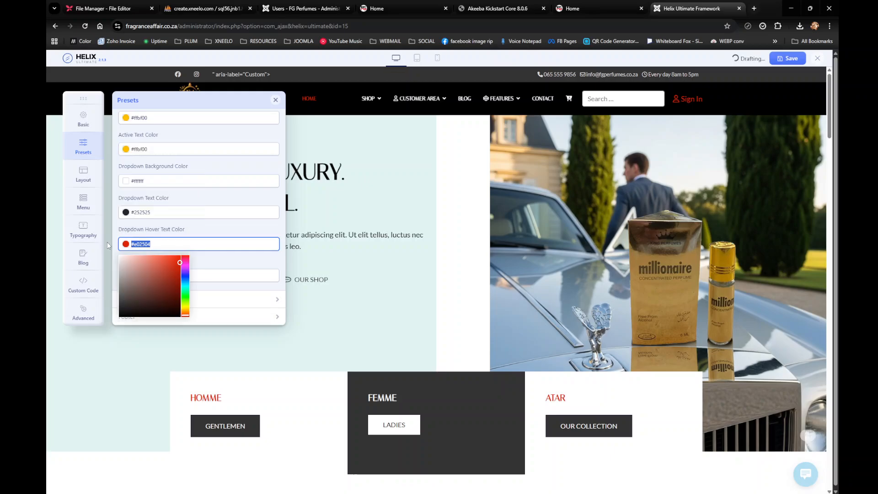
key("ctrl+v")
left_click(231, 260)
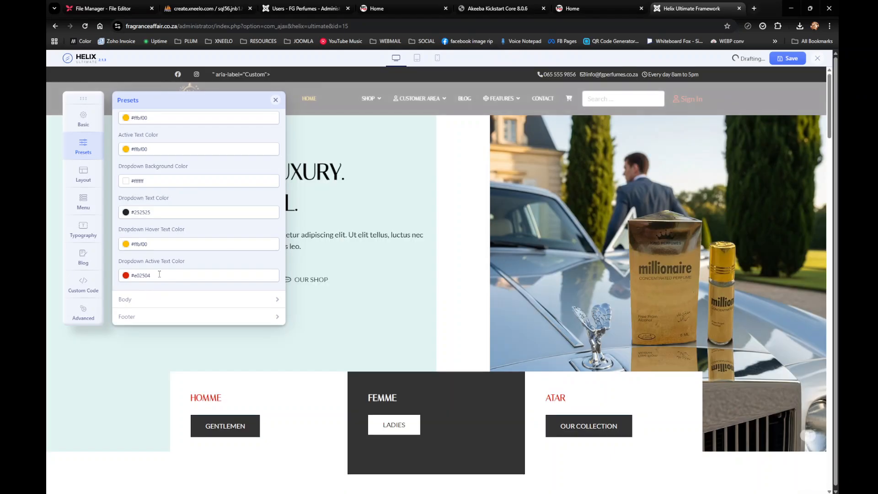
left_click_drag(159, 275, 113, 270)
key("ctrl+v")
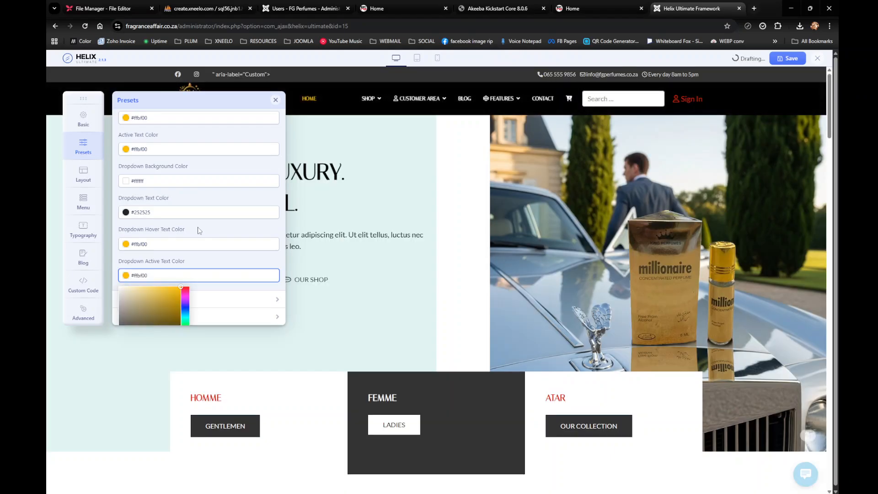
Set the Body preset's Link Color and Link Hover Color to #ffbf00
scroll(197, 242, "down", 1)
left_click(216, 284)
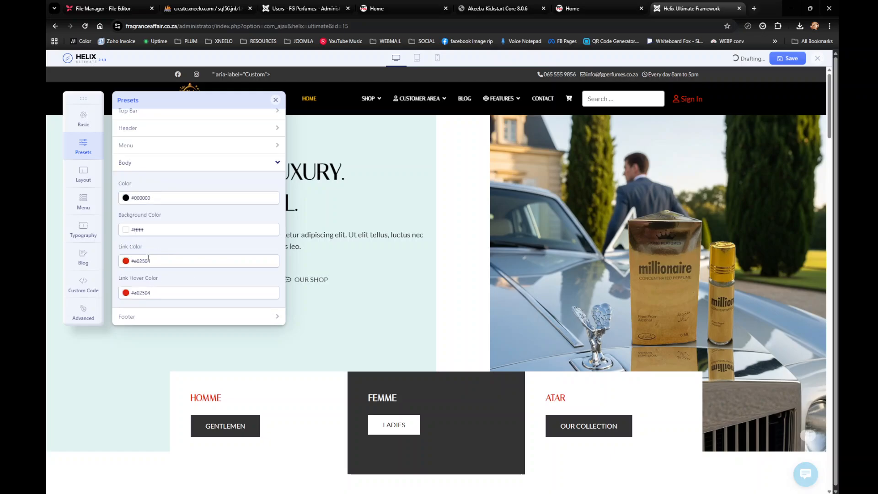
left_click_drag(162, 260, 127, 257)
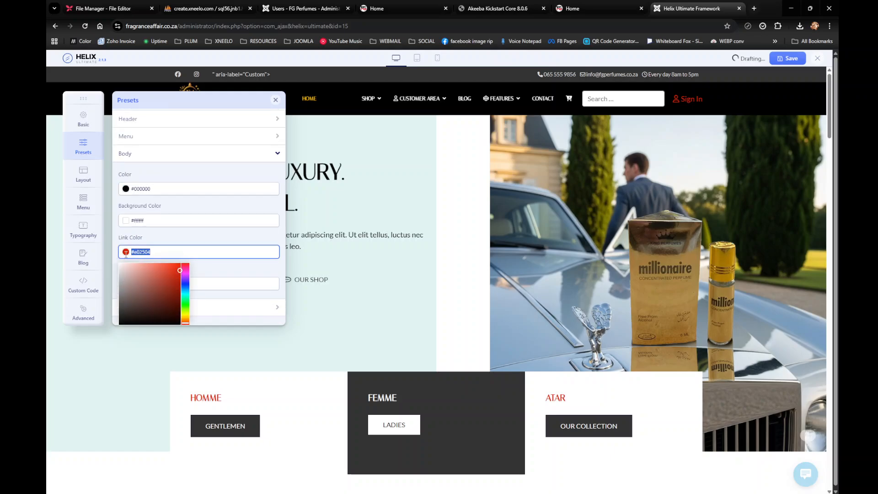
type("#ffbf00")
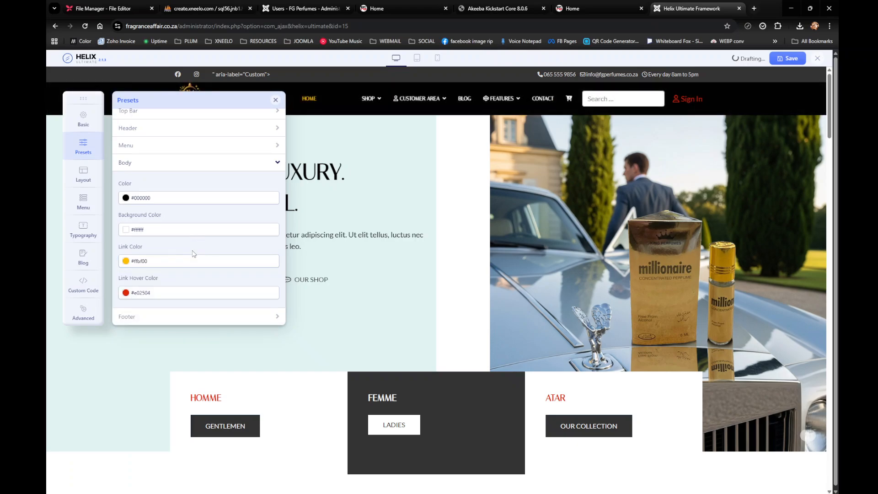
left_click_drag(165, 291, 122, 293)
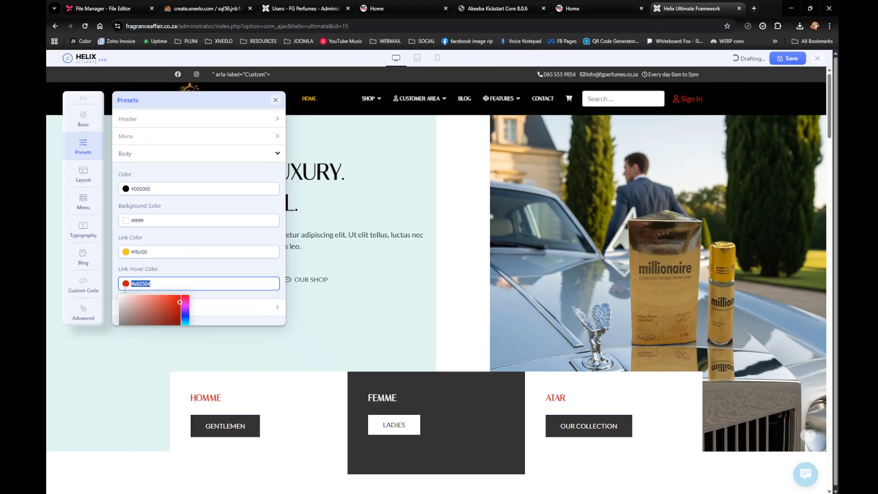
type("#ffbf00")
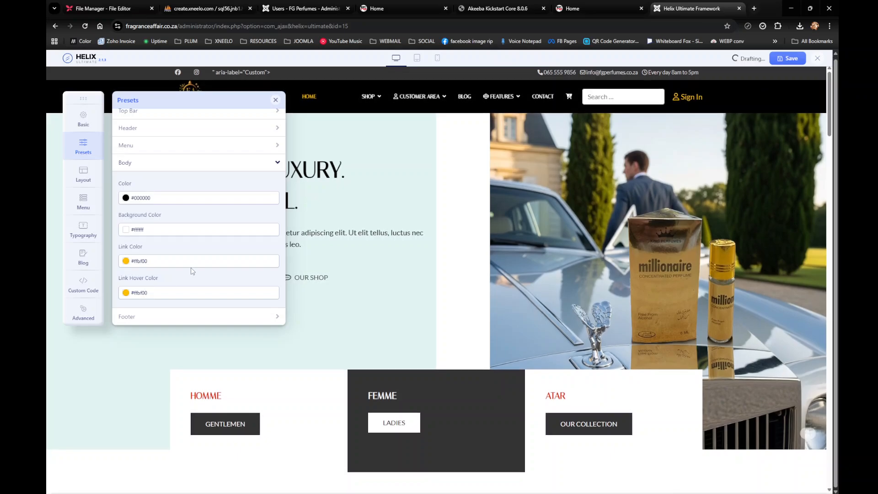
Set the Footer preset's Link Color and Link Hover Color to #ffbf00 and save the template settings
left_click(144, 320)
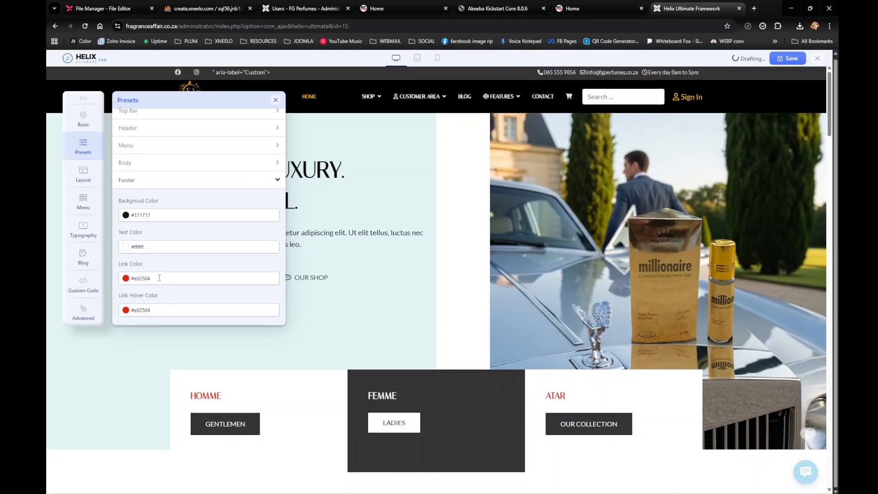
left_click_drag(159, 277, 122, 275)
type("#ffbf00")
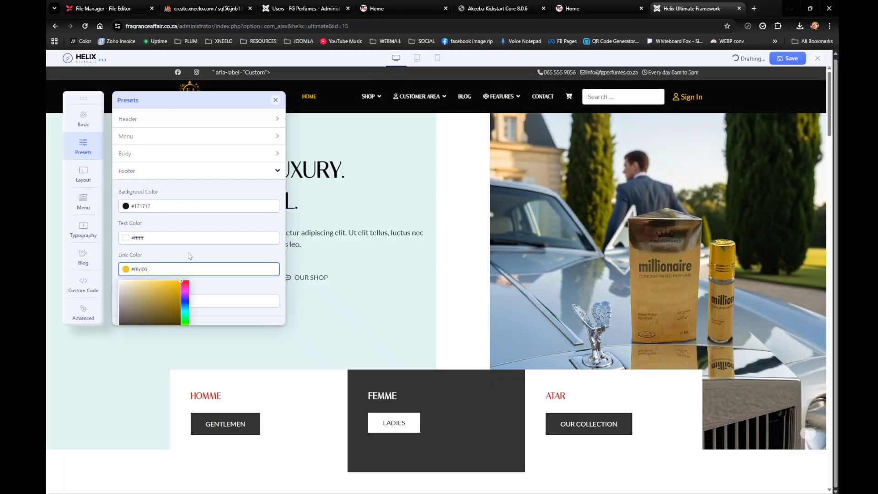
left_click_drag(165, 302, 116, 308)
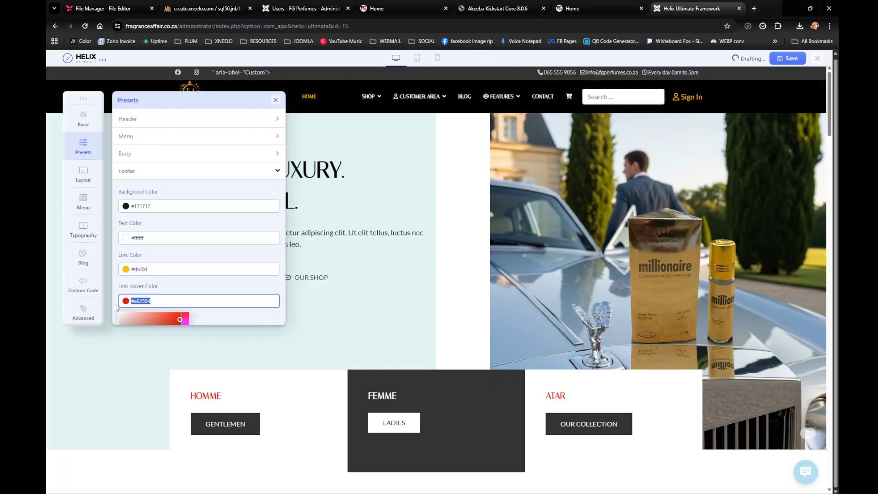
type("#ffbf00")
left_click(194, 286)
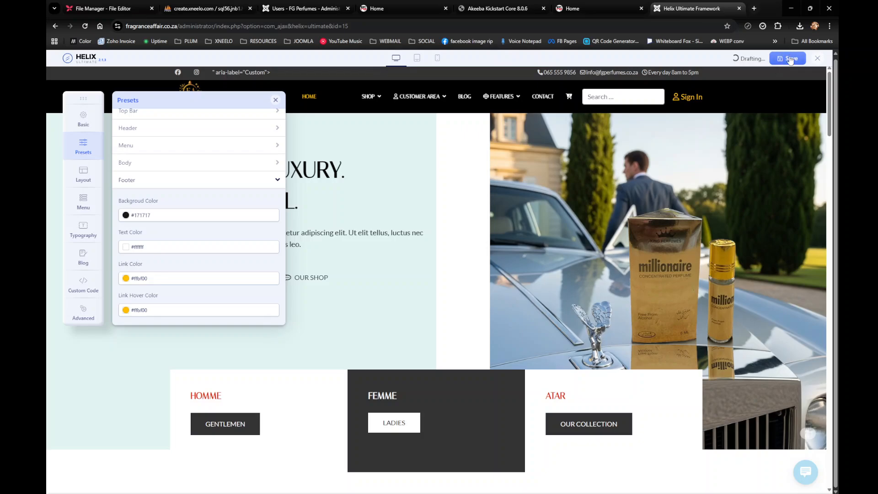
left_click(792, 59)
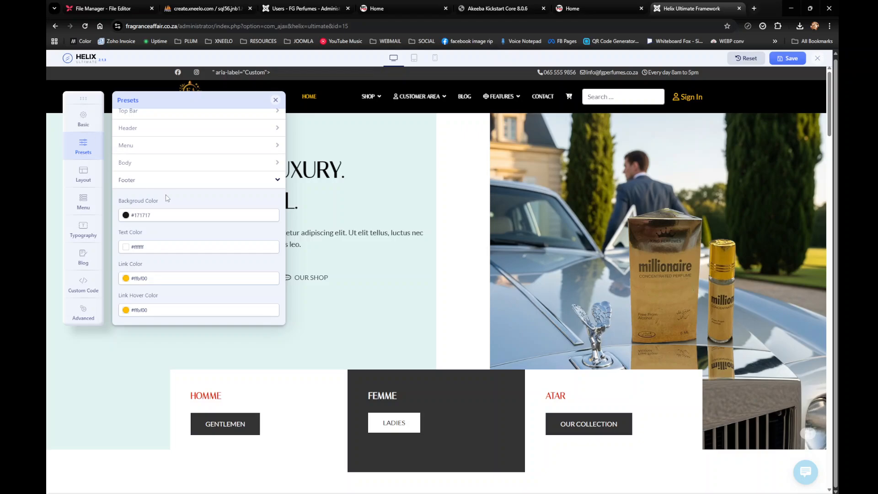
Replace the phone number in the Basic settings' Contact Info section with the new business number
left_click(85, 118)
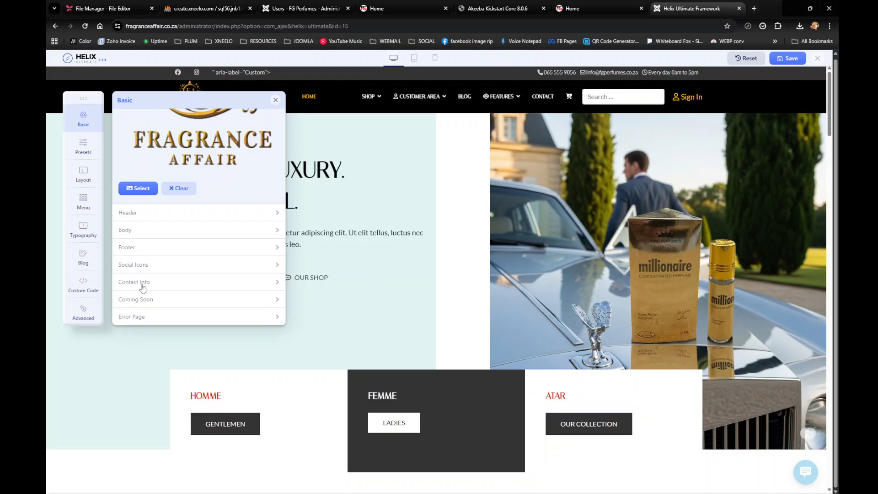
left_click(138, 283)
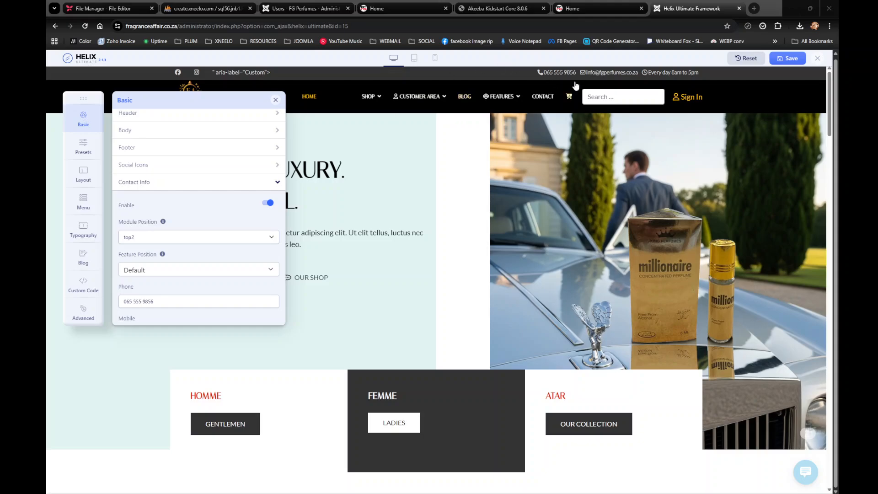
triple_click(155, 301)
key("ctrl+v")
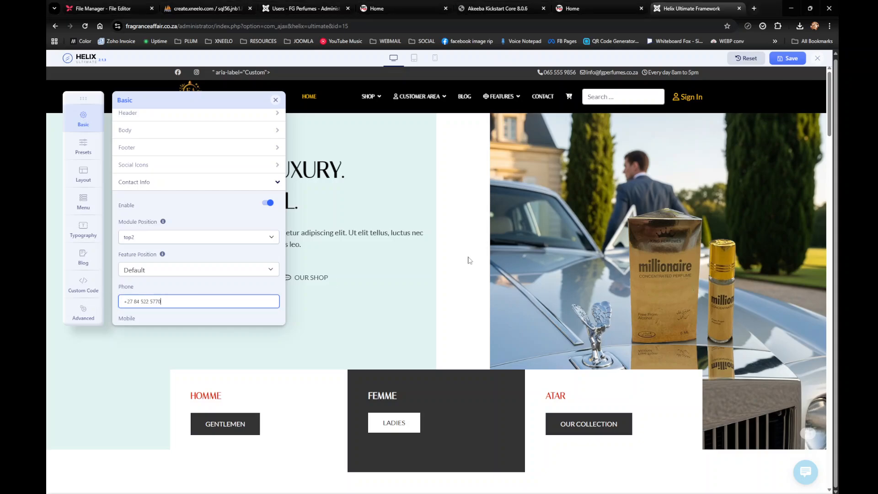
left_click(233, 291)
Change the domain name in the Contact Info email address to fragranceaffair, keeping the .co.za ending
scroll(231, 290, "down", 3)
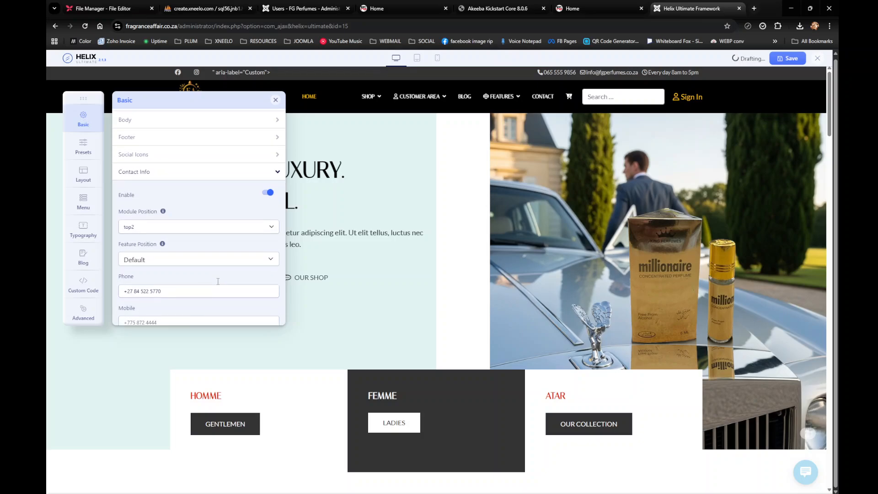
left_click_drag(162, 246, 136, 245)
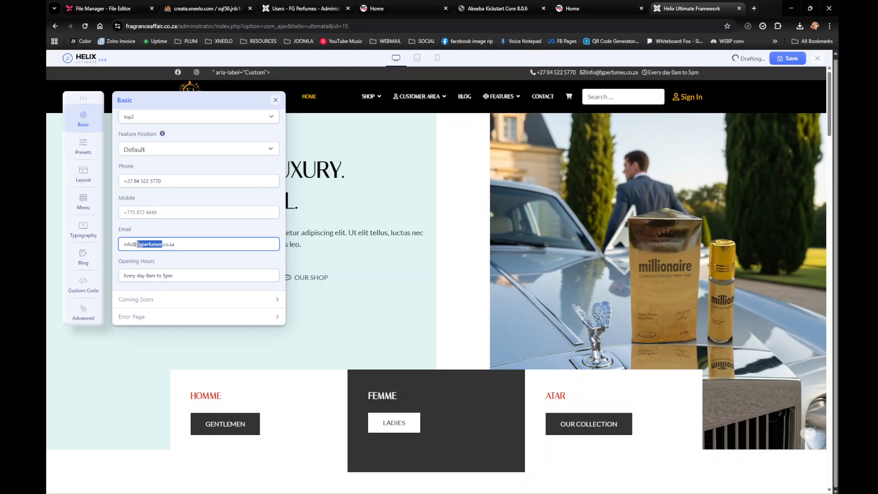
type("fragranceaffai")
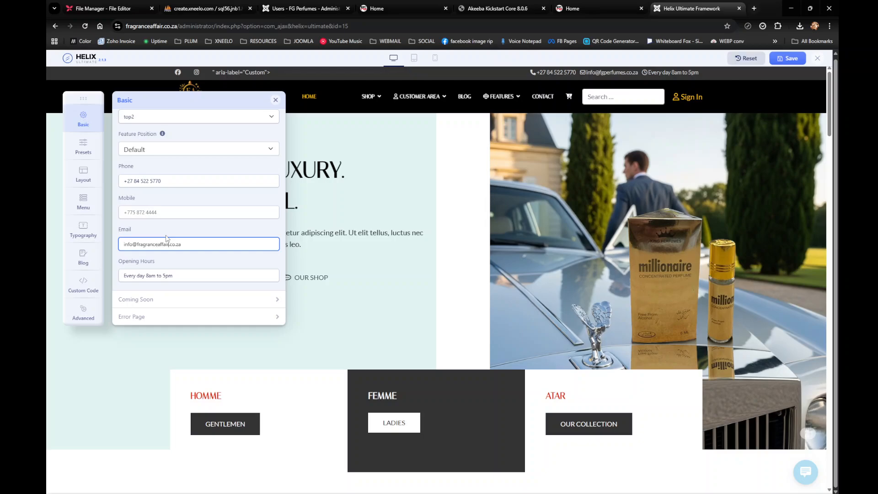
left_click(222, 229)
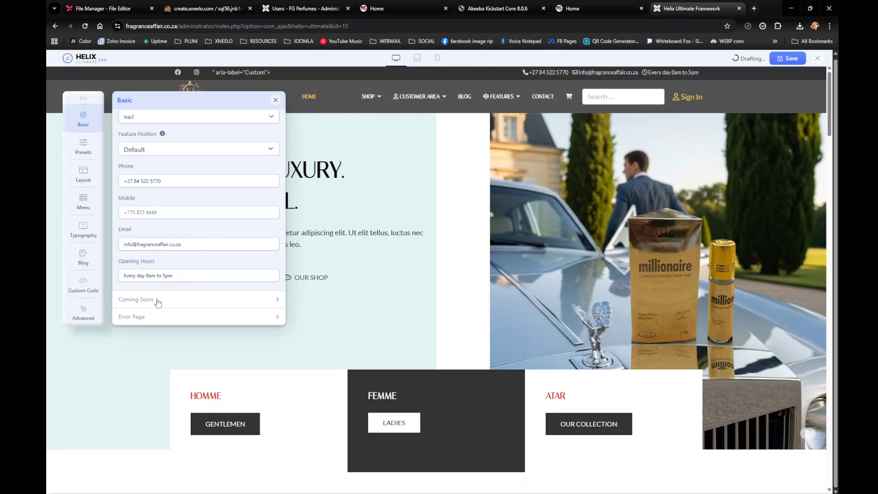
Replace the Coming Soon page's logo with fa-logo-gold-transparent-bg.png, enabling Coming Soon only while making the change
left_click(162, 305)
left_click(268, 244)
scroll(202, 265, "down", 3)
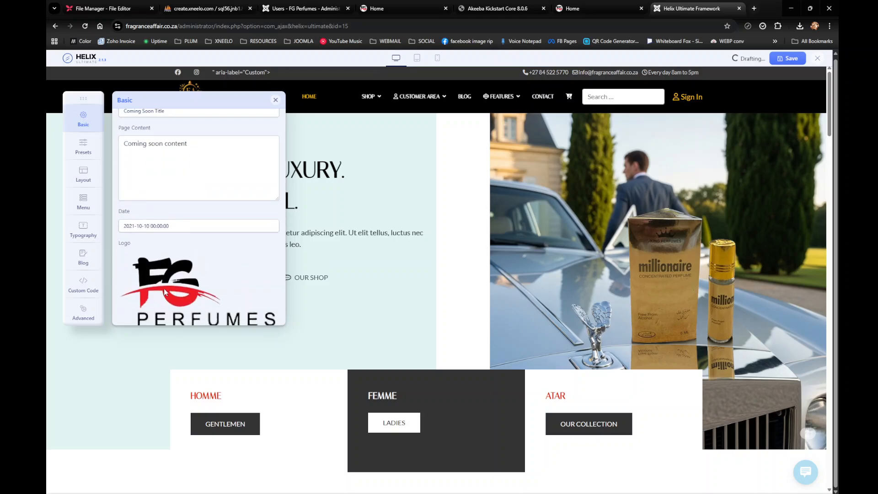
scroll(174, 281, "down", 2)
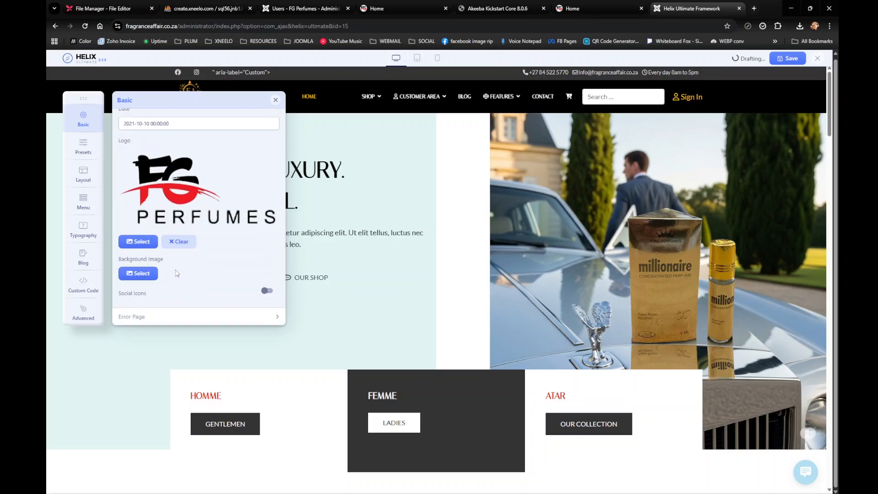
left_click(139, 241)
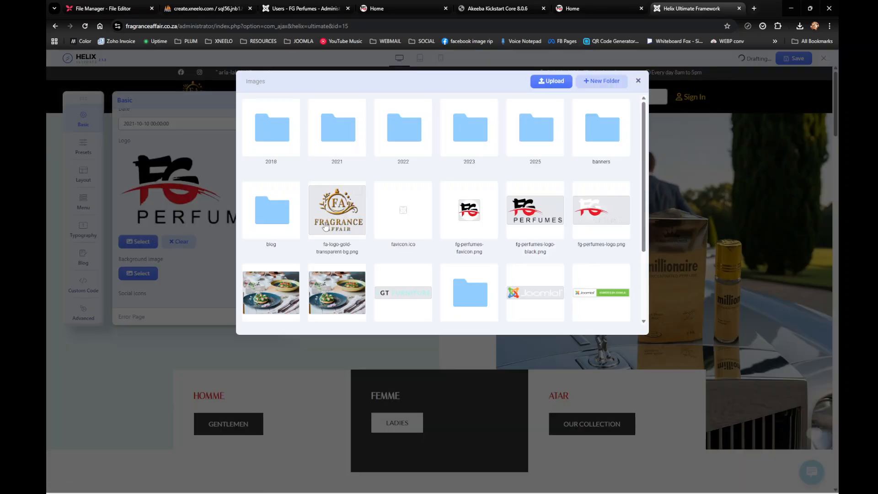
left_click(332, 216)
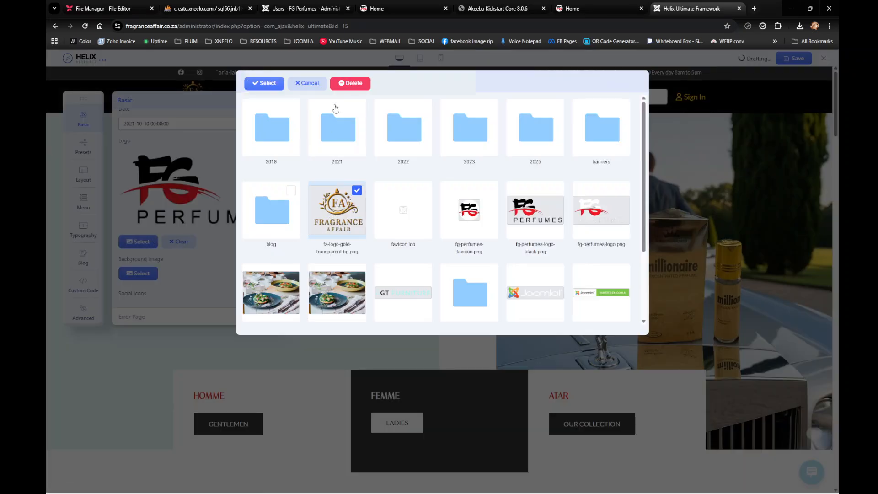
left_click(262, 85)
scroll(219, 228, "up", 3)
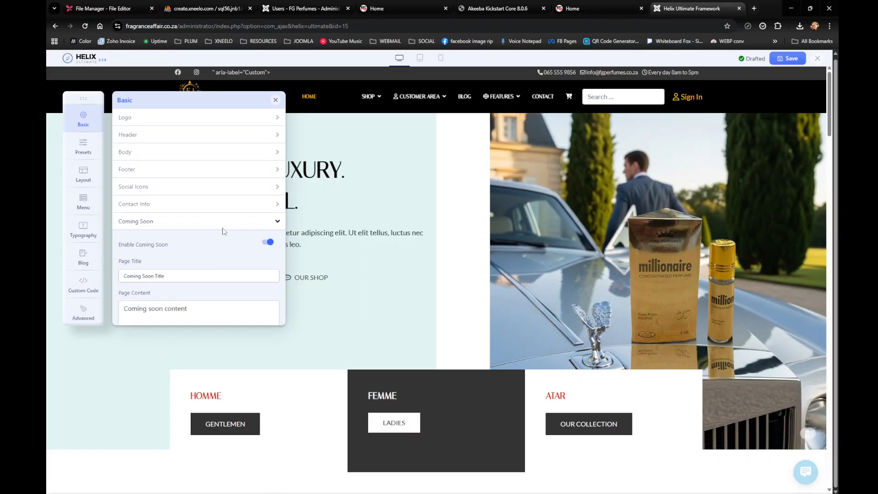
left_click(269, 243)
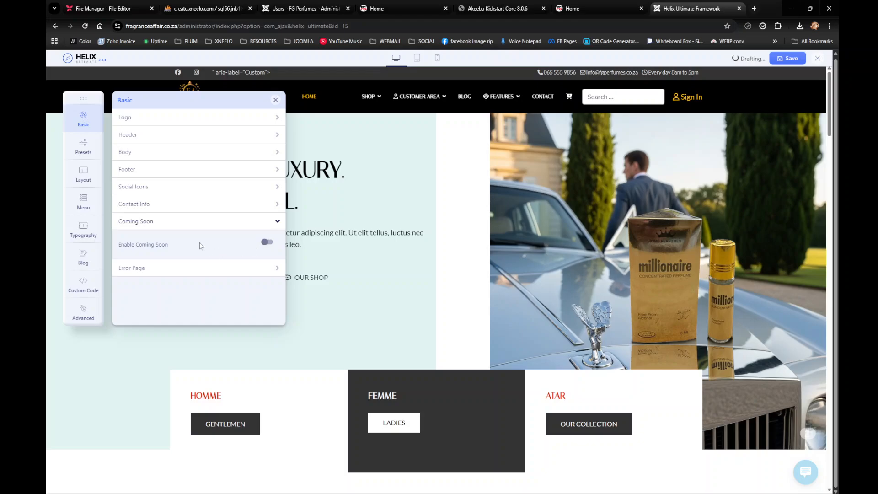
Replace the Error Page logo with fa-logo-gold-transparent-bg.png and save the template settings
left_click(209, 272)
scroll(192, 280, "down", 2)
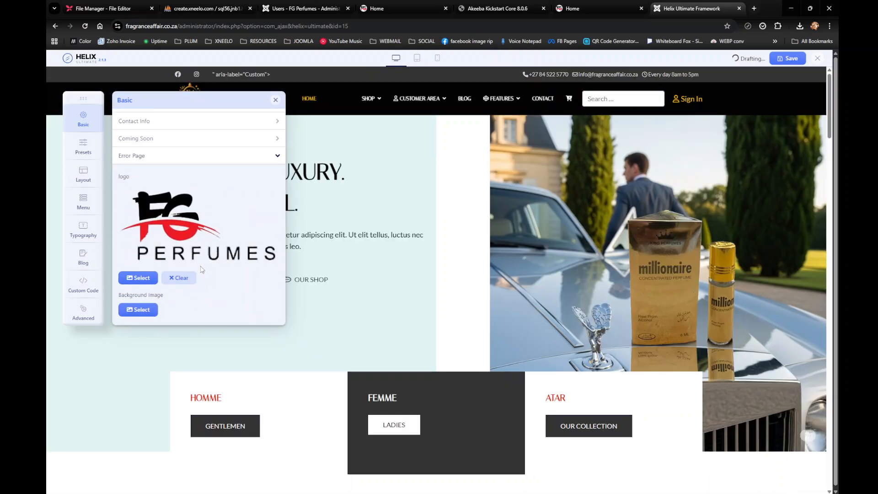
left_click(139, 279)
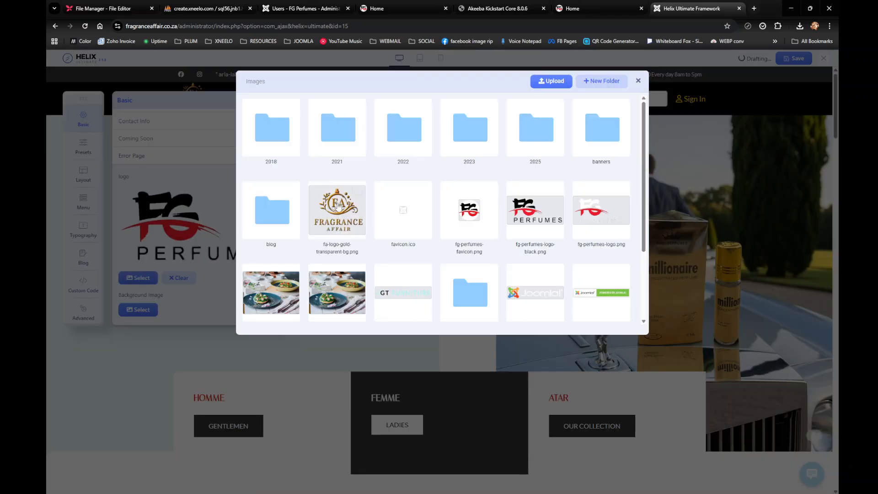
left_click(347, 211)
left_click(256, 83)
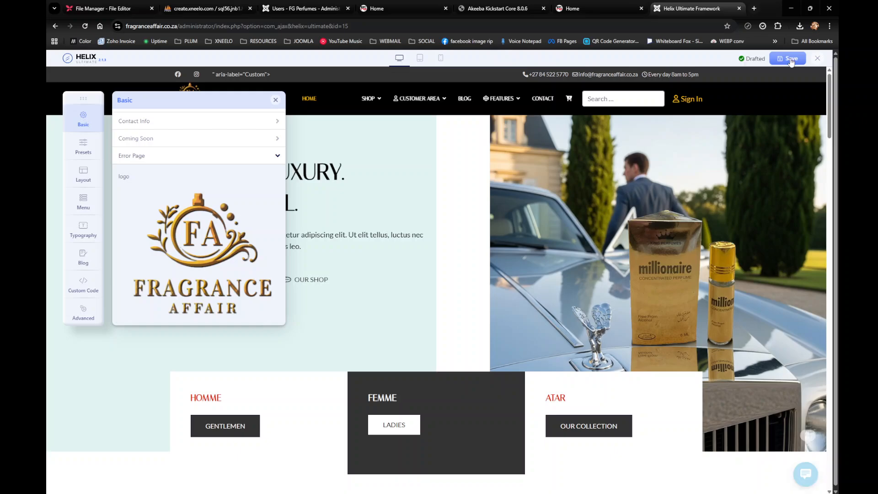
left_click(791, 59)
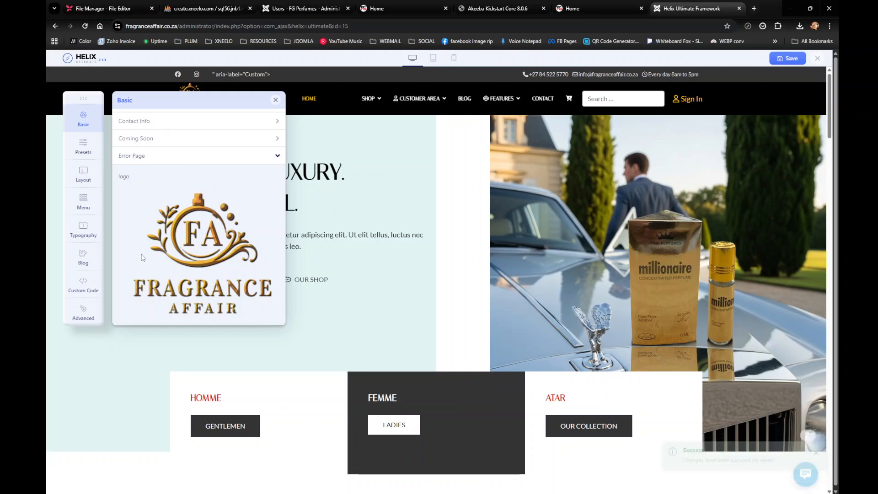
Remove the old site address from the Social Icons' Facebook URL, leaving only the # placeholder
scroll(123, 223, "up", 2)
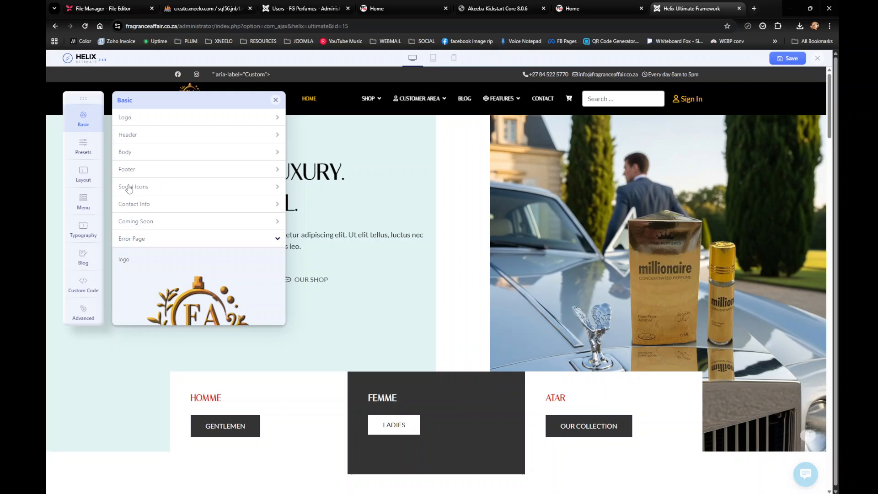
left_click(139, 188)
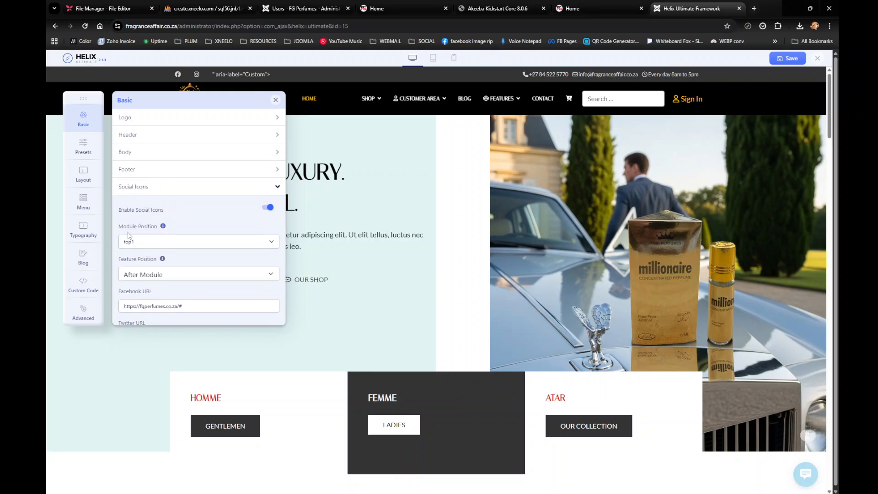
scroll(163, 273, "down", 2)
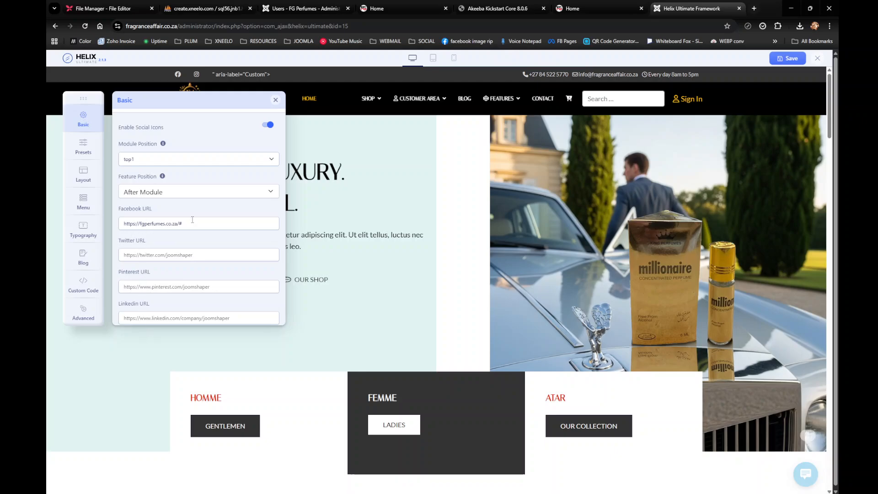
left_click_drag(179, 224, 108, 215)
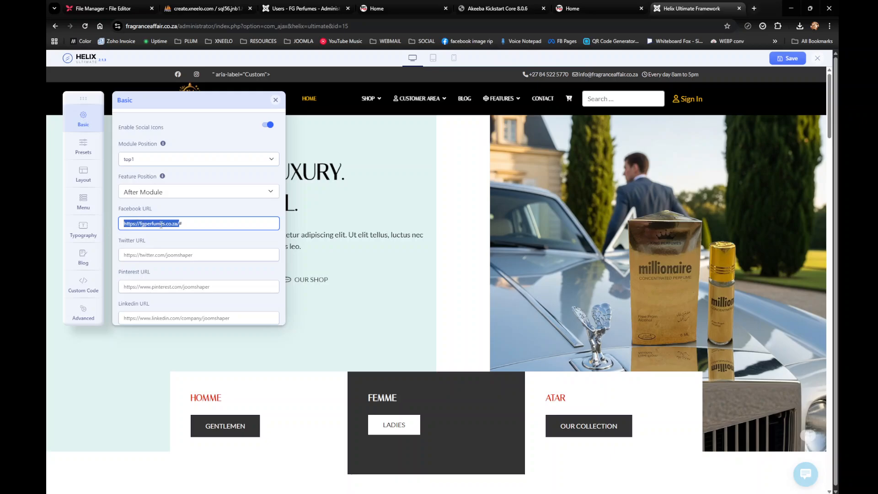
key("BackSpace")
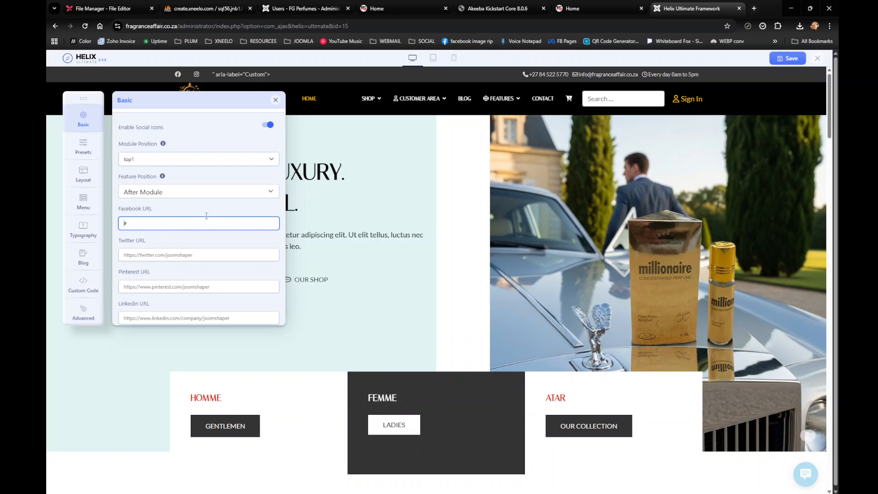
Remove the old site address from the Social Icons' Instagram URL, leaving only the # placeholder
left_click(176, 271)
scroll(176, 272, "down", 3)
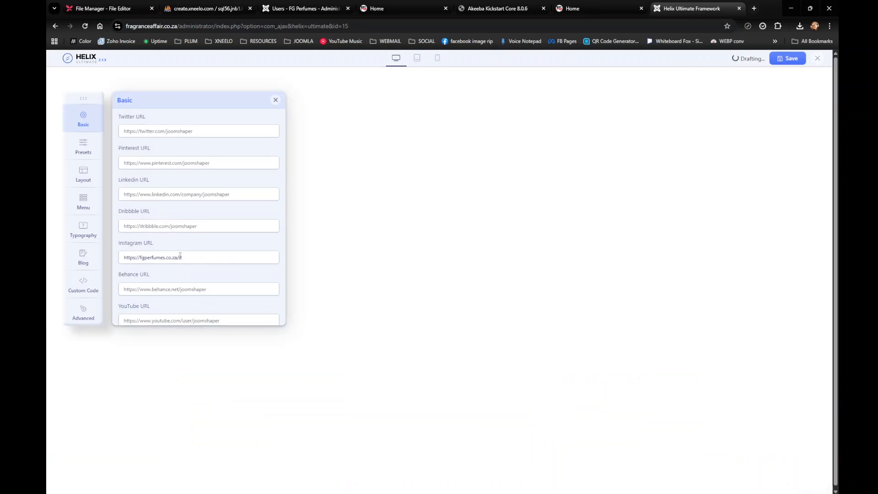
left_click_drag(182, 257, 119, 253)
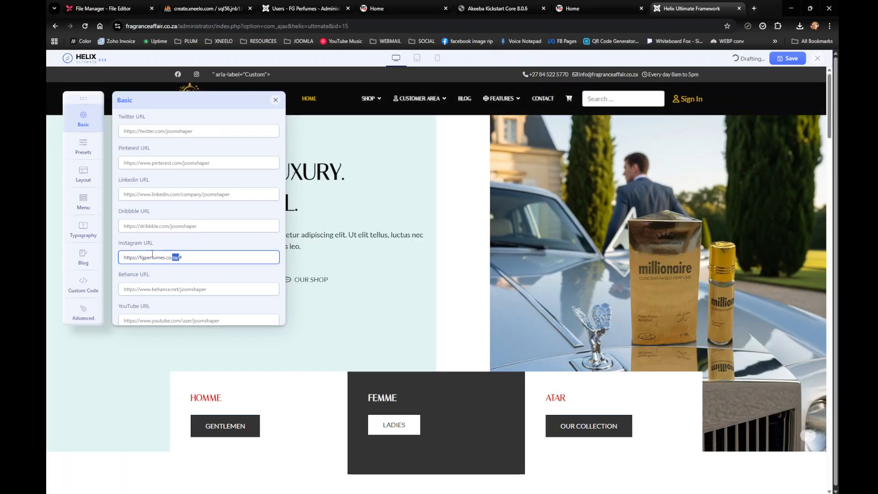
key("BackSpace")
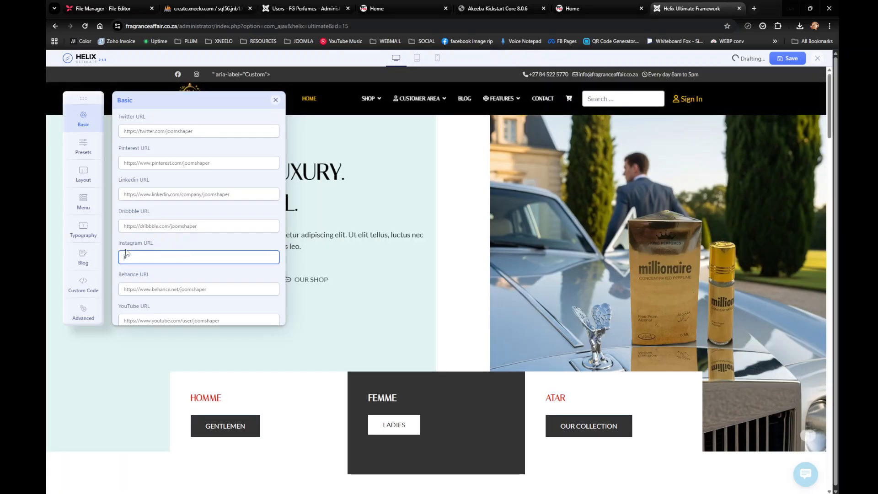
Review the remaining Social Icons fields, including the custom TikTok link code
scroll(188, 251, "down", 3)
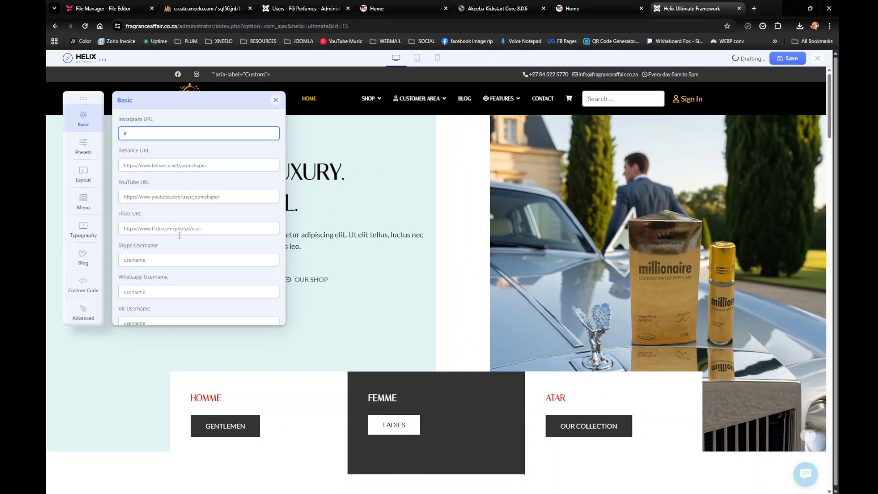
scroll(158, 299, "down", 3)
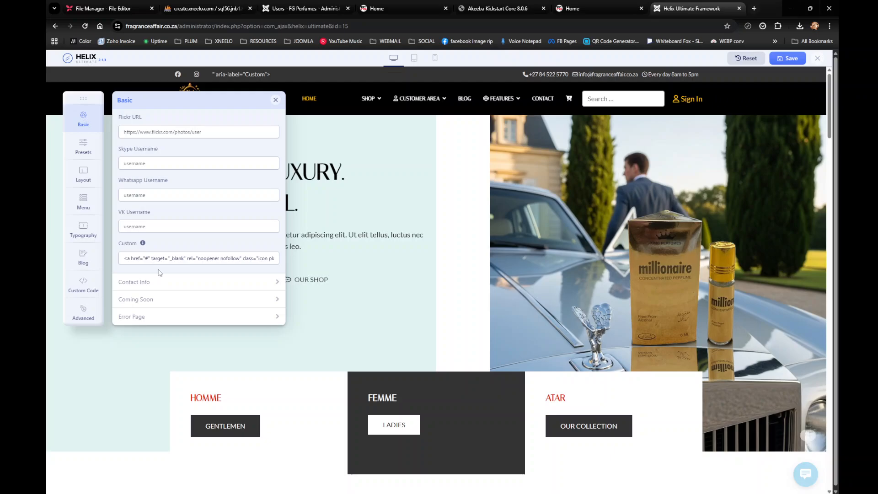
left_click(208, 258)
left_click_drag(209, 259, 293, 260)
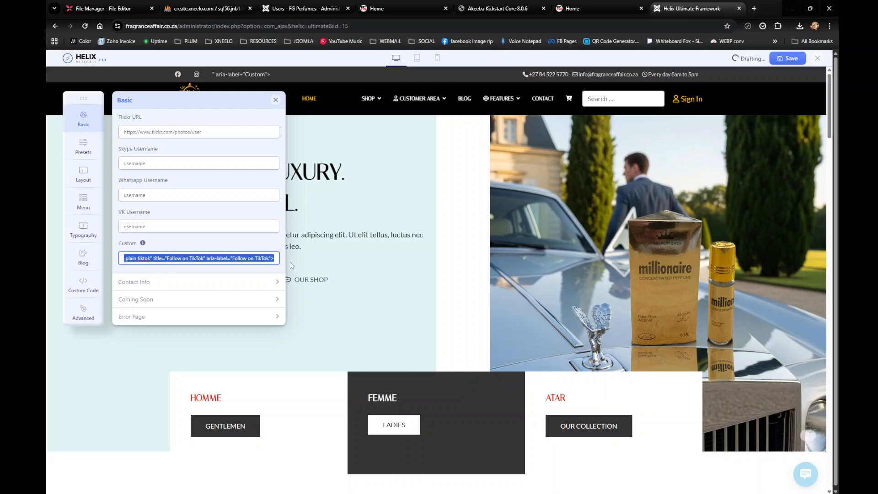
left_click(213, 241)
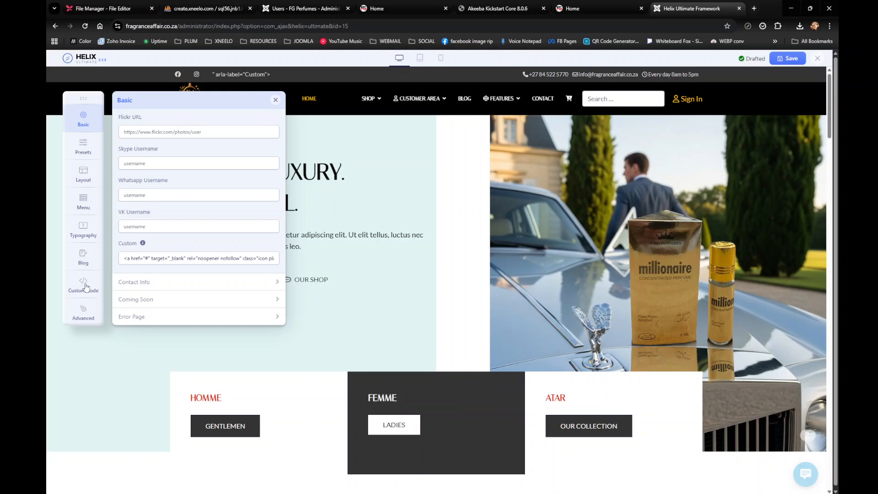
Check the template's advanced compression, analytics and SCSS settings, plus its custom code fields, for leftover old-site values
left_click(81, 317)
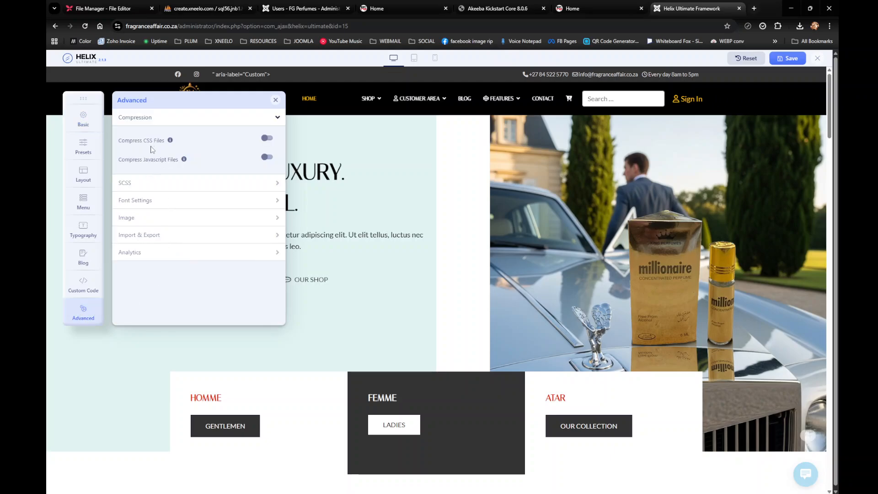
left_click(133, 253)
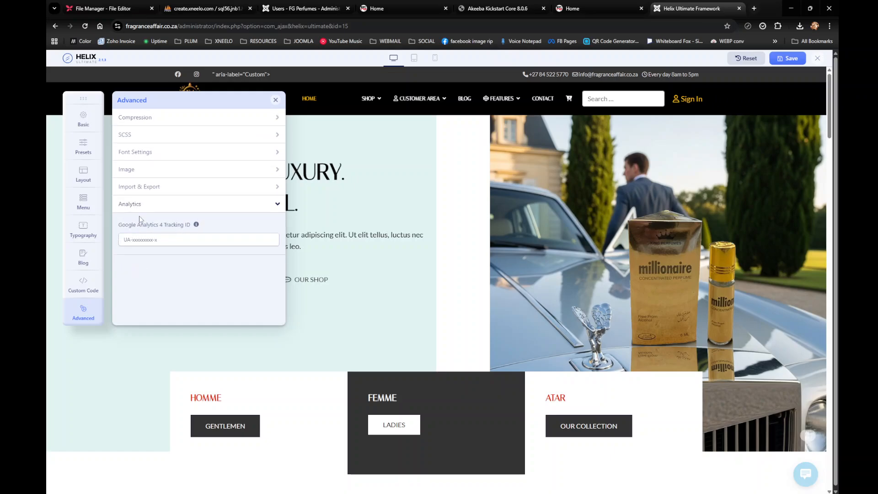
left_click(133, 135)
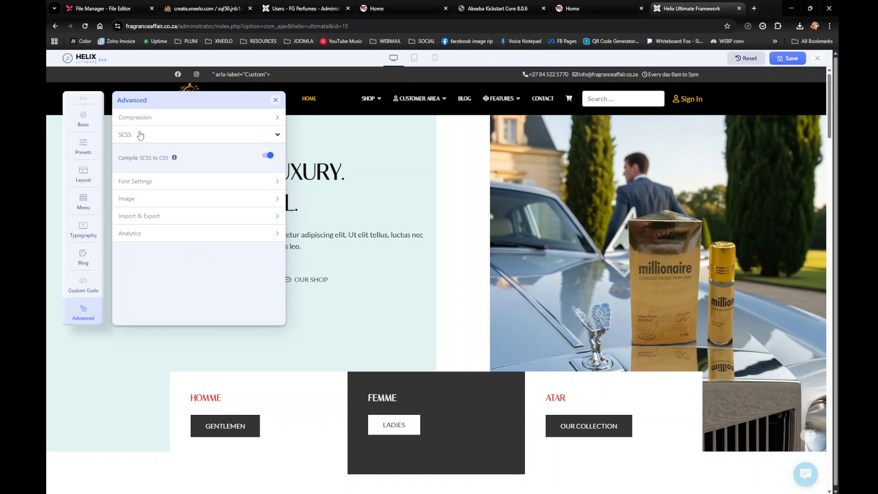
left_click(89, 291)
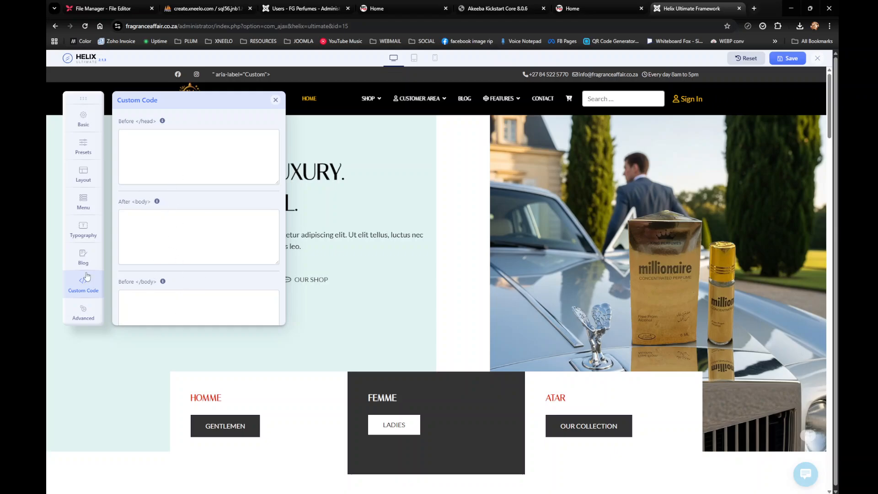
Try to replace the red Heading 3 font color in the typography settings with the copied value
left_click(87, 230)
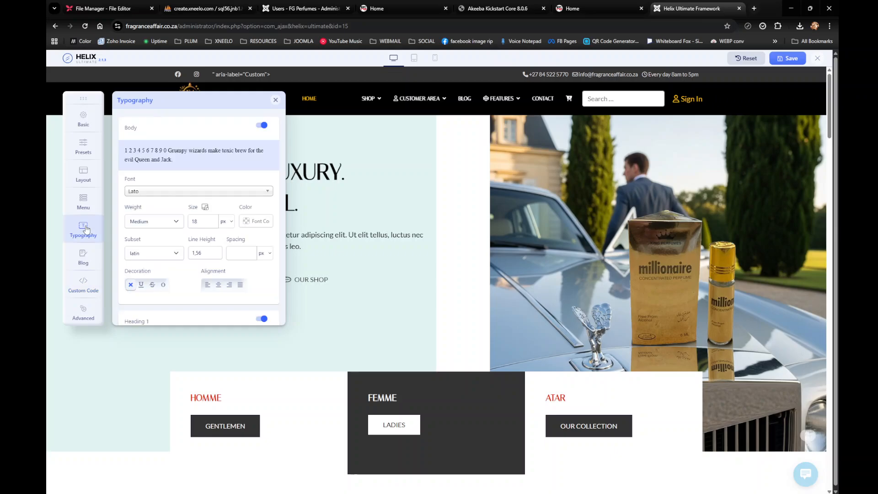
scroll(176, 217, "down", 4)
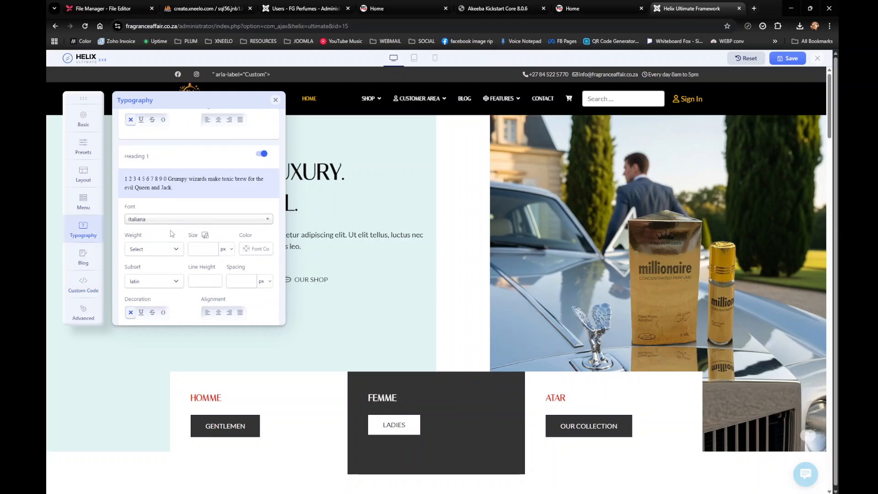
scroll(169, 238, "down", 8)
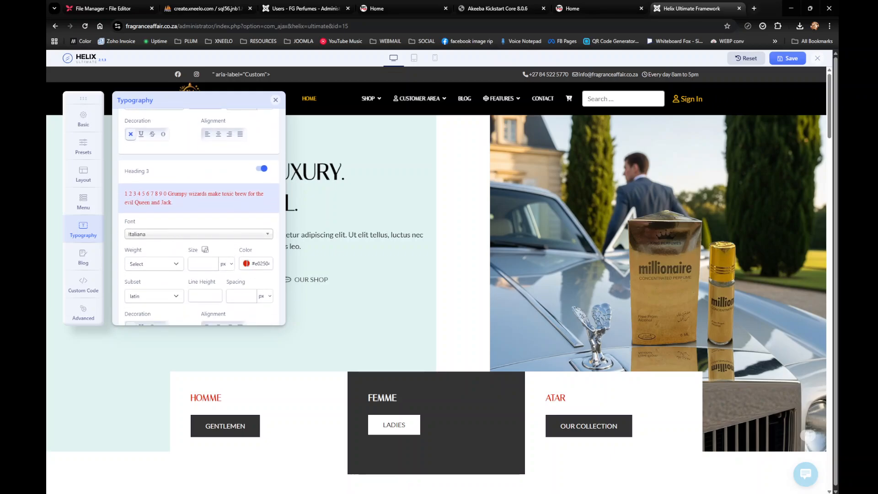
left_click(247, 264)
scroll(237, 280, "down", 3)
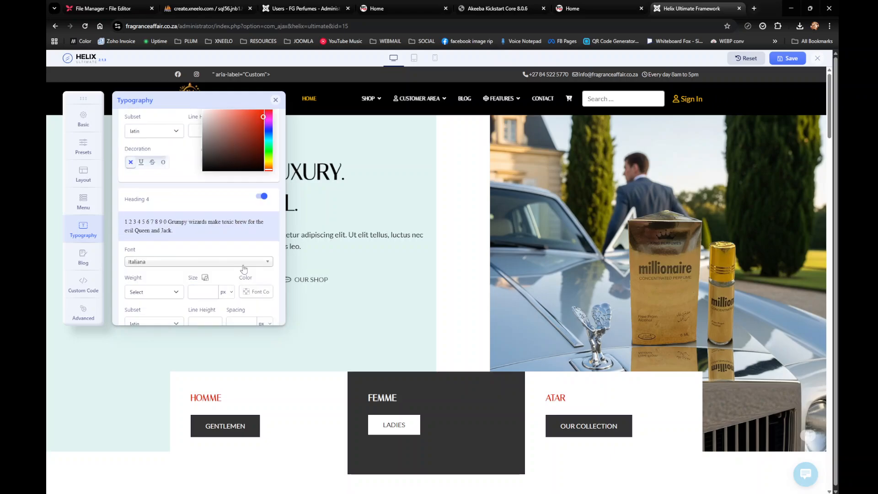
double_click(266, 182)
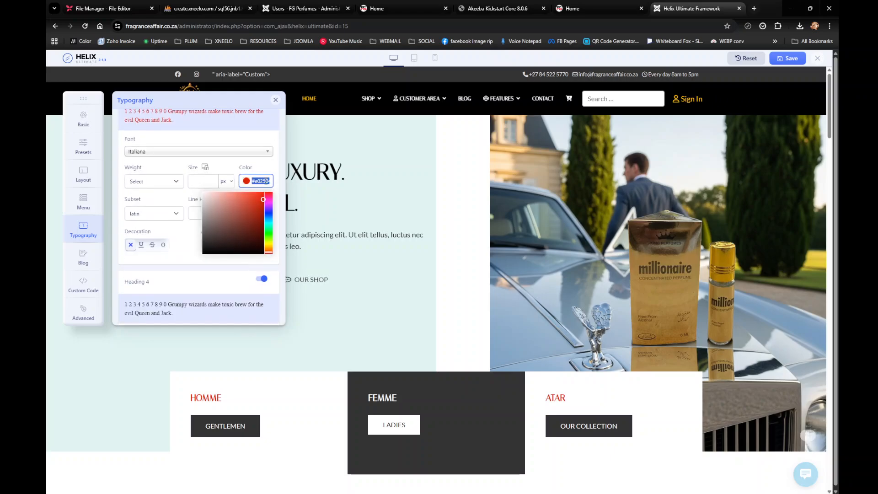
key("ctrl+v")
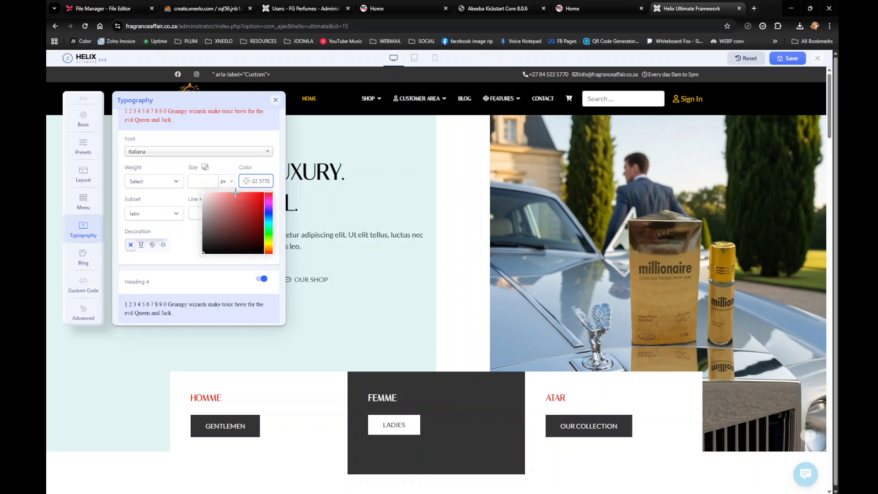
Copy the gold #ffbf00 value from the footer link color in the template presets
left_click(77, 120)
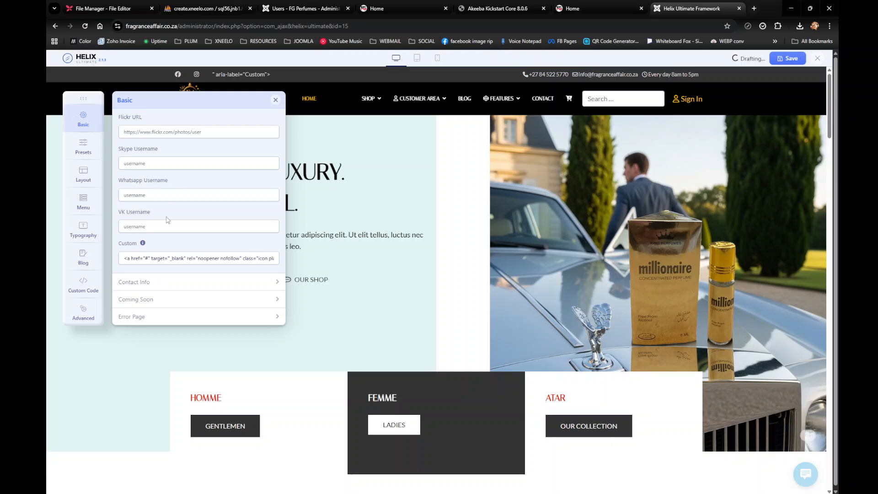
scroll(170, 184, "up", 5)
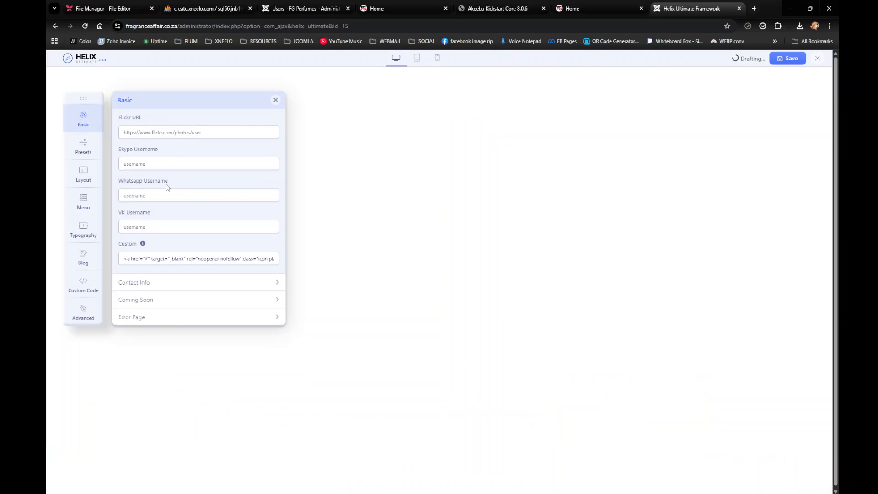
scroll(171, 184, "up", 4)
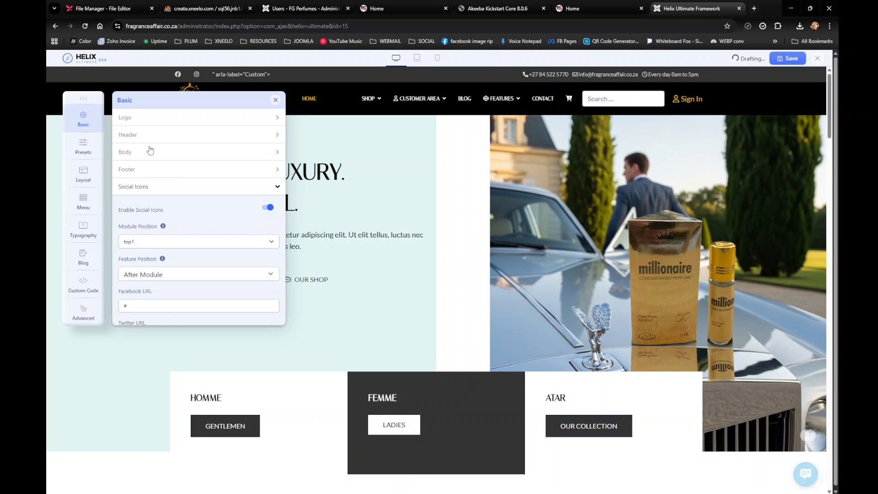
left_click(92, 148)
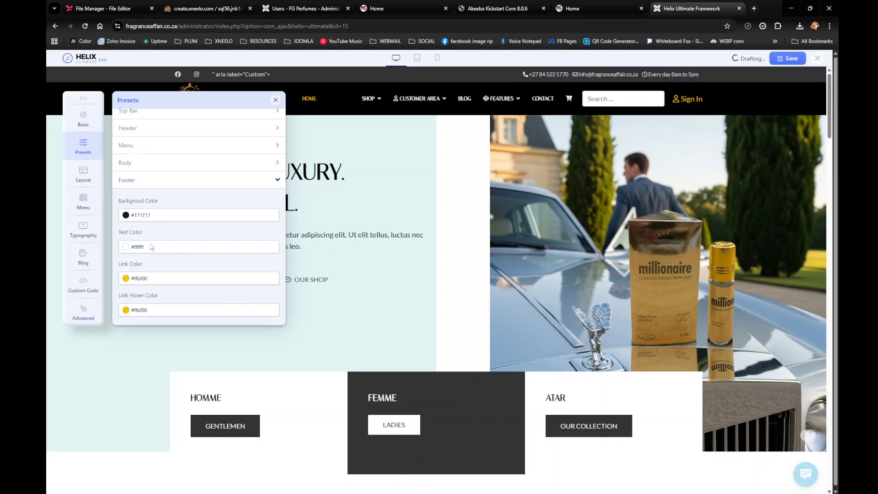
left_click(128, 277)
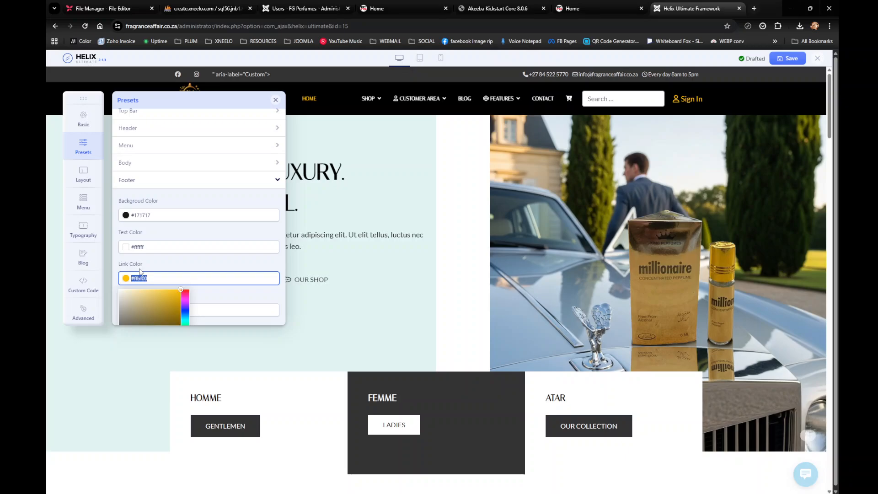
Set the Heading 3 font color in the typography settings to #ffbf00
left_click(83, 318)
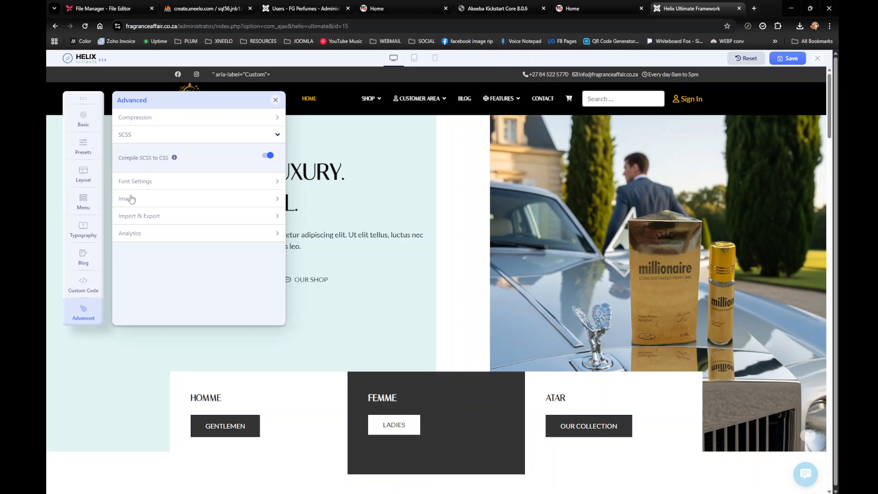
left_click(82, 229)
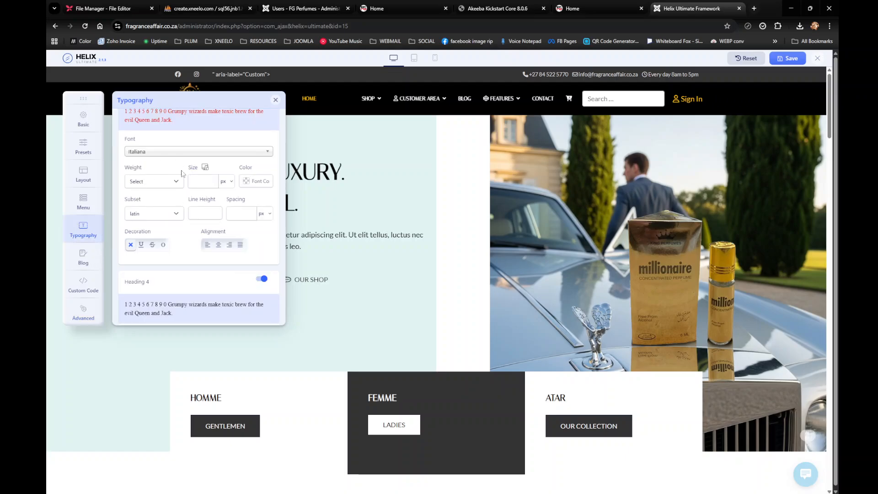
left_click(262, 180)
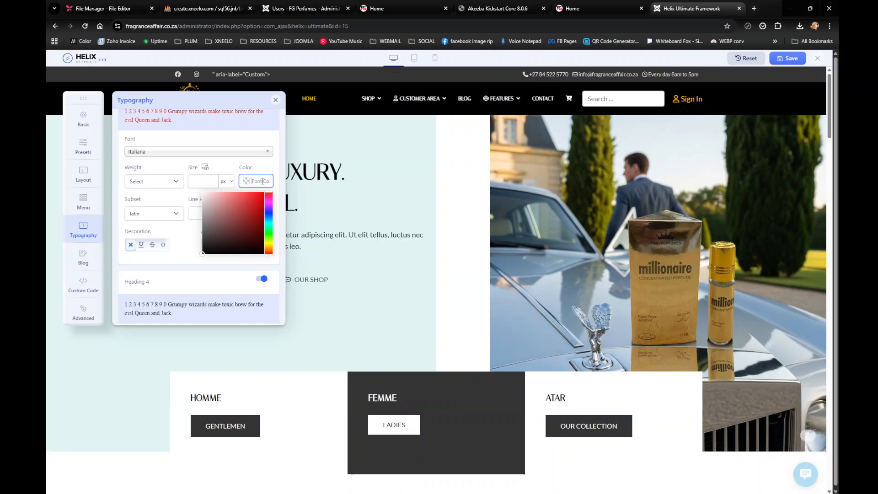
type("#ffb700")
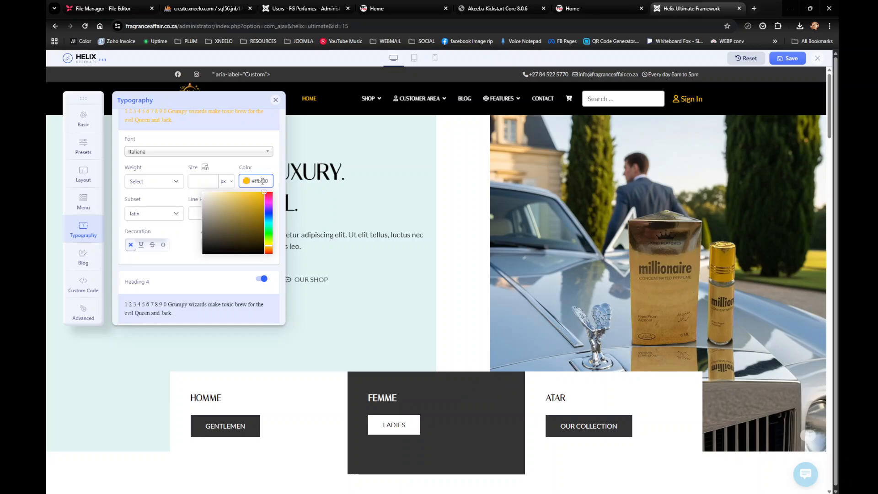
left_click(258, 138)
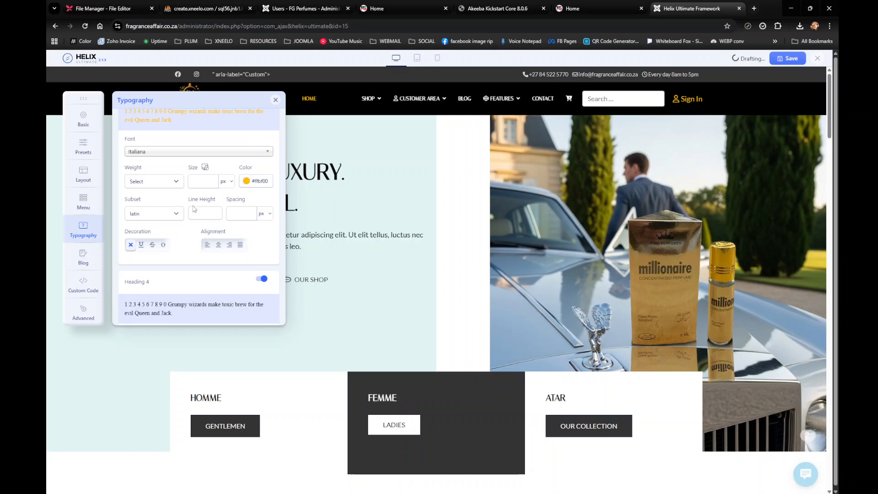
Check the remaining heading and navigation typography, close those settings and save the template
scroll(197, 204, "down", 8)
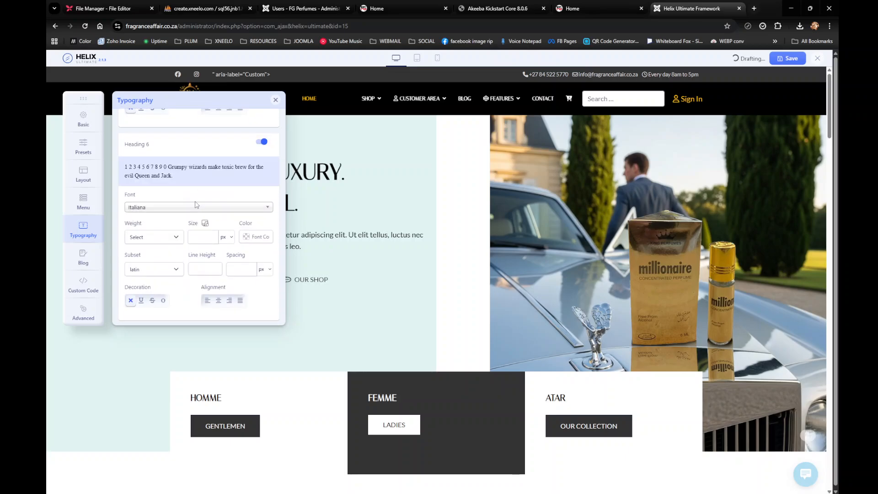
scroll(197, 205, "down", 4)
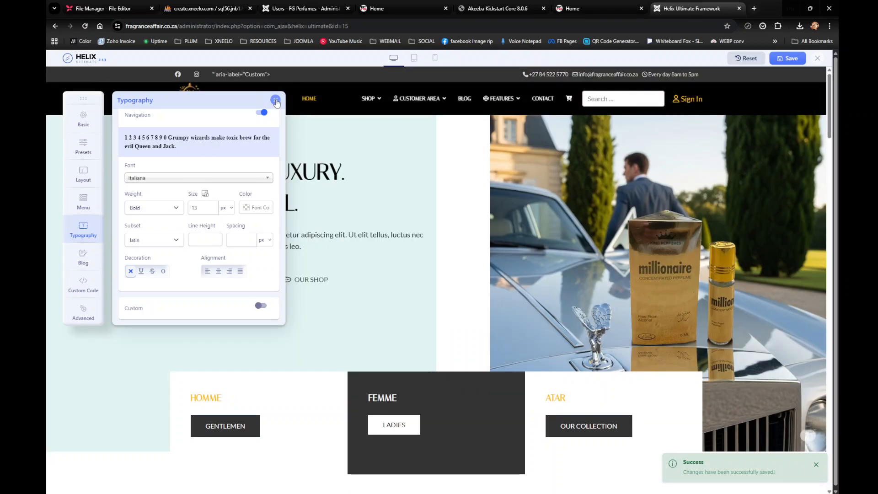
left_click(275, 100)
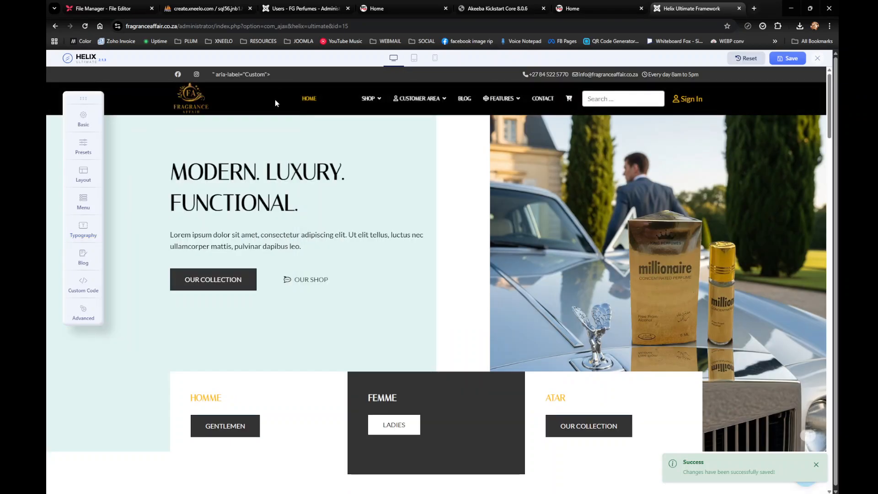
left_click(788, 59)
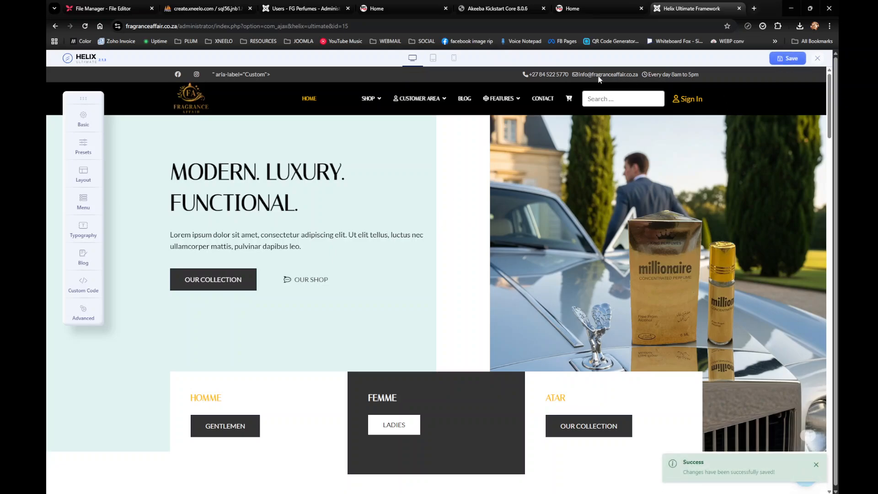
Reload the live home page and inspect the logo, heading colors, contact details and footer for old branding
left_click(572, 9)
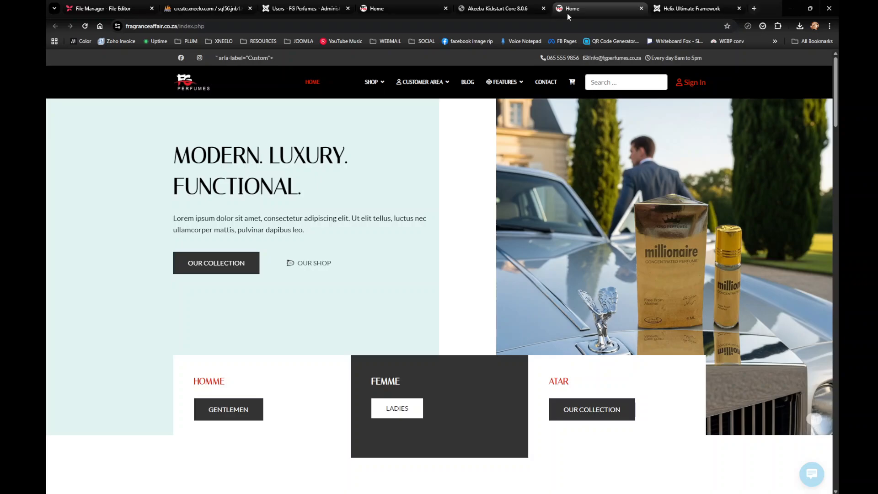
left_click(86, 26)
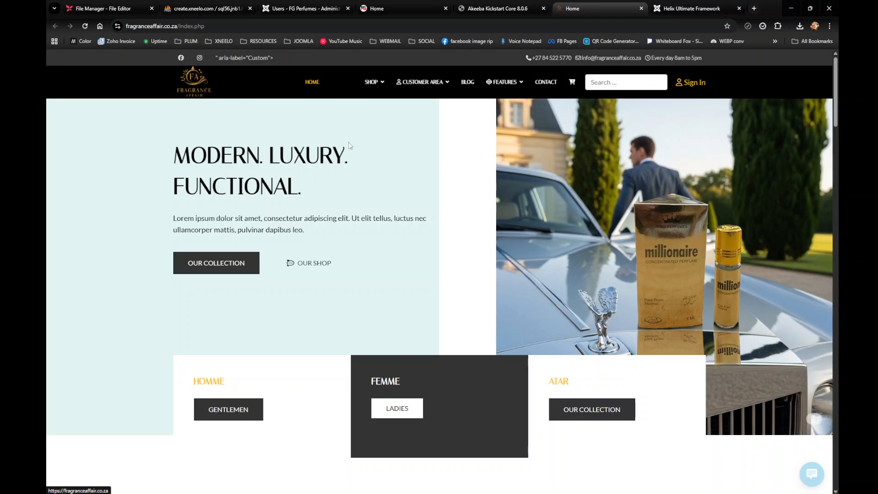
scroll(442, 187, "down", 20)
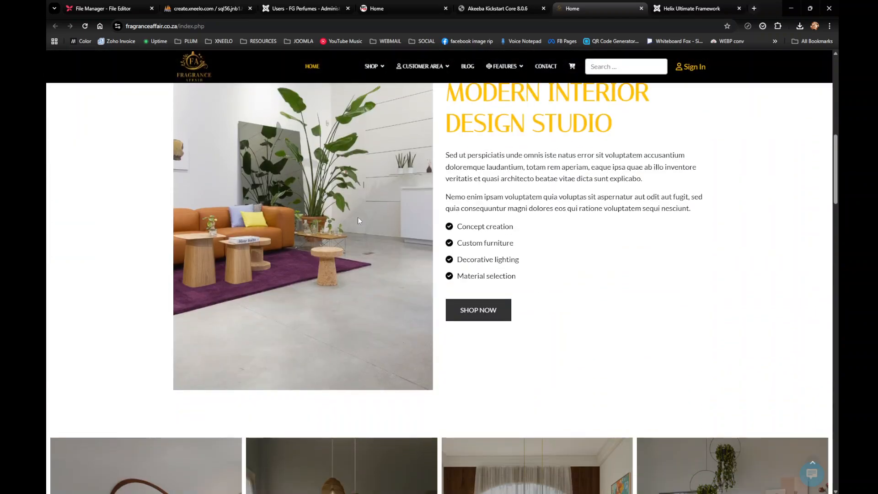
scroll(354, 212, "down", 20)
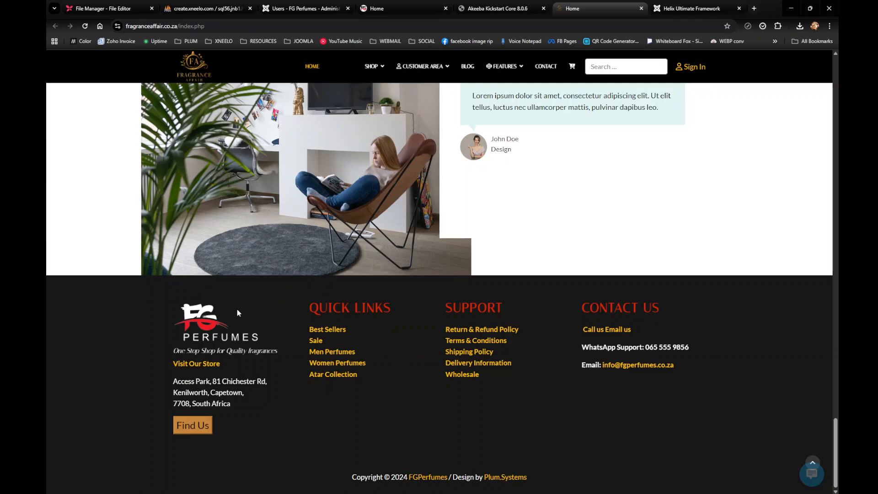
scroll(396, 89, "up", 6)
Save the Helix template settings again and exit to the site template styles list
left_click(664, 8)
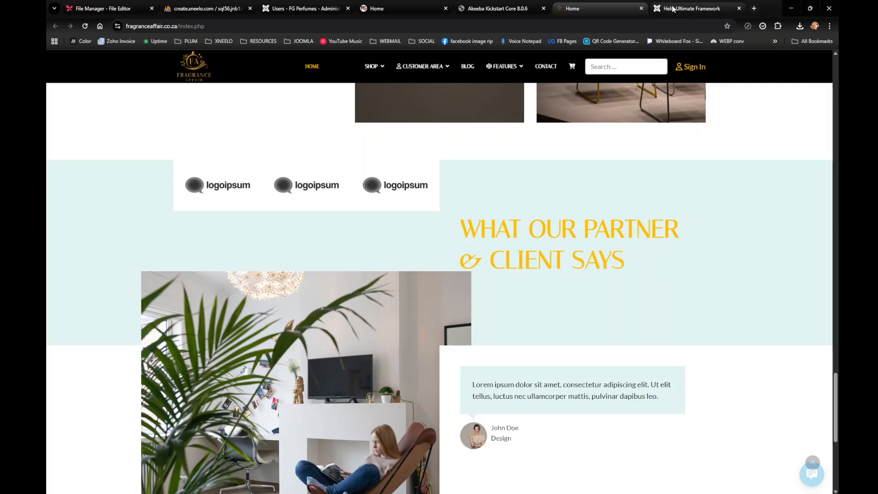
left_click(787, 58)
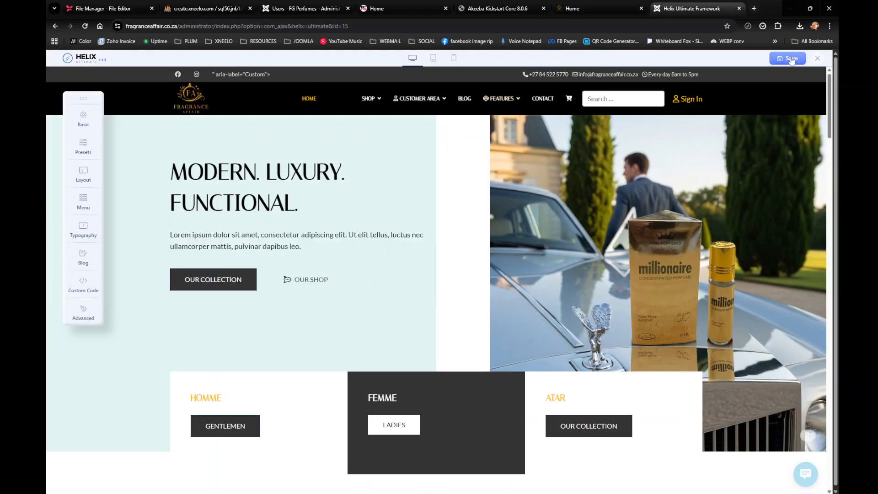
left_click(818, 59)
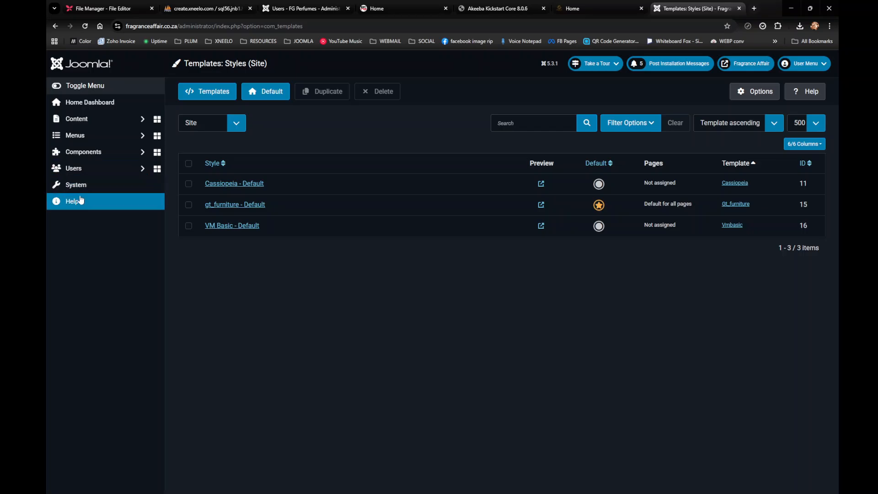
Go to the site modules list and open the FG PERFUMES custom module in the bottom1 position
left_click(80, 187)
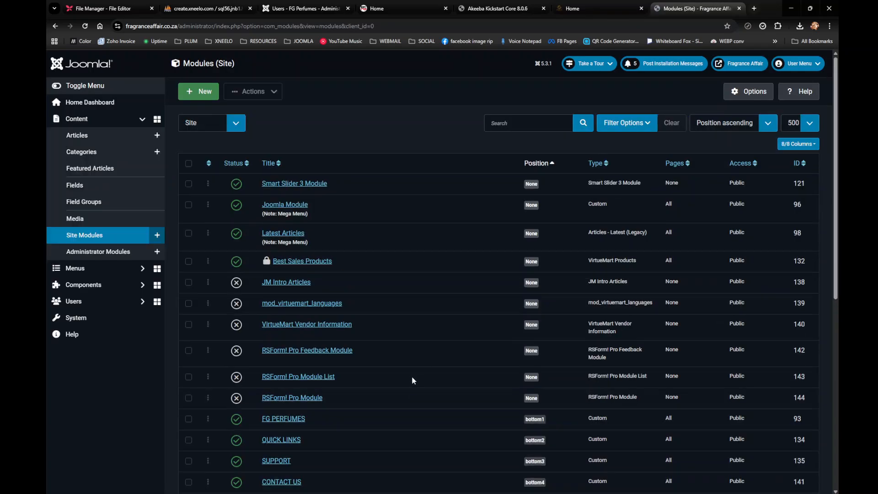
scroll(412, 376, "down", 8)
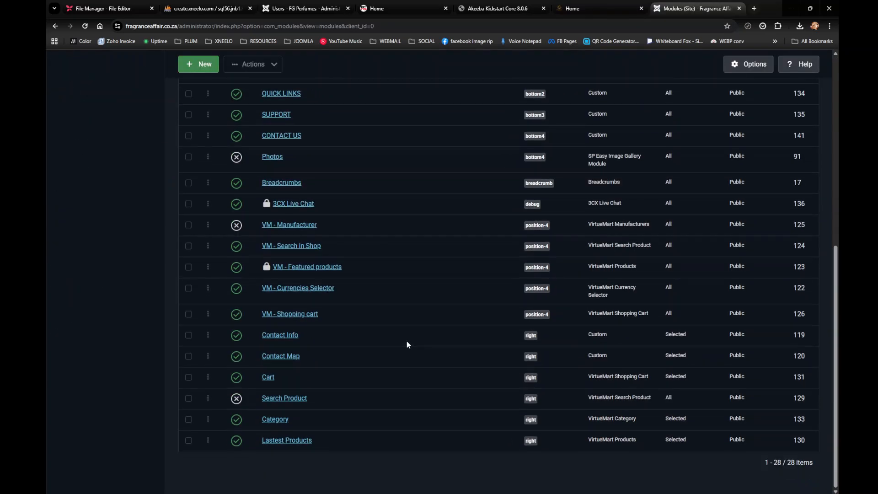
scroll(408, 341, "up", 3)
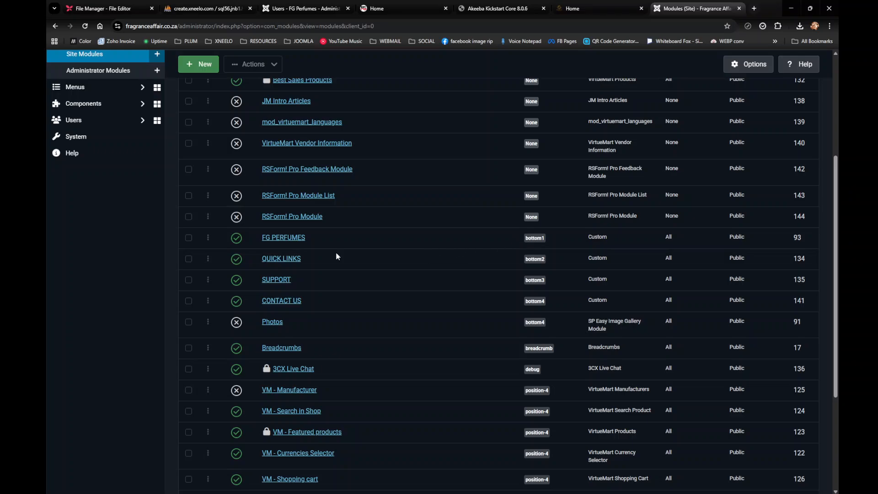
left_click(274, 241)
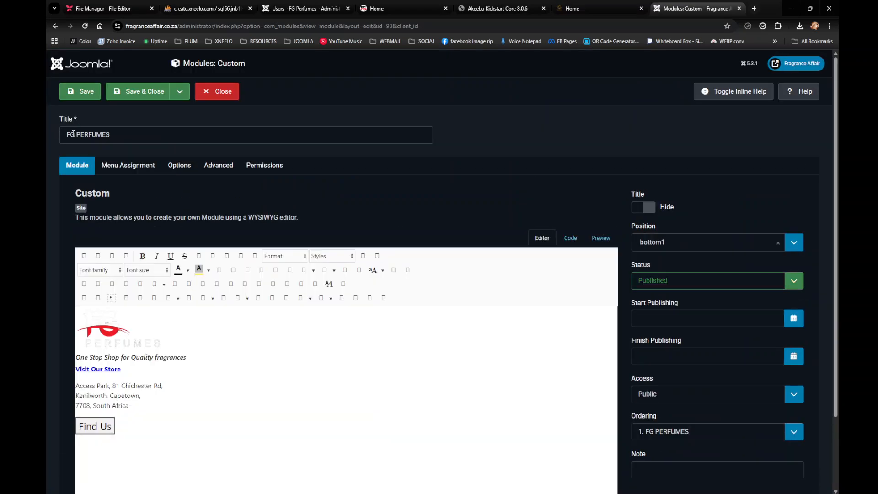
Replace FG in the module title with Fragrance Affair so it reads Fragrance Affair PERFUMES
double_click(74, 134)
type("F")
type("ragra")
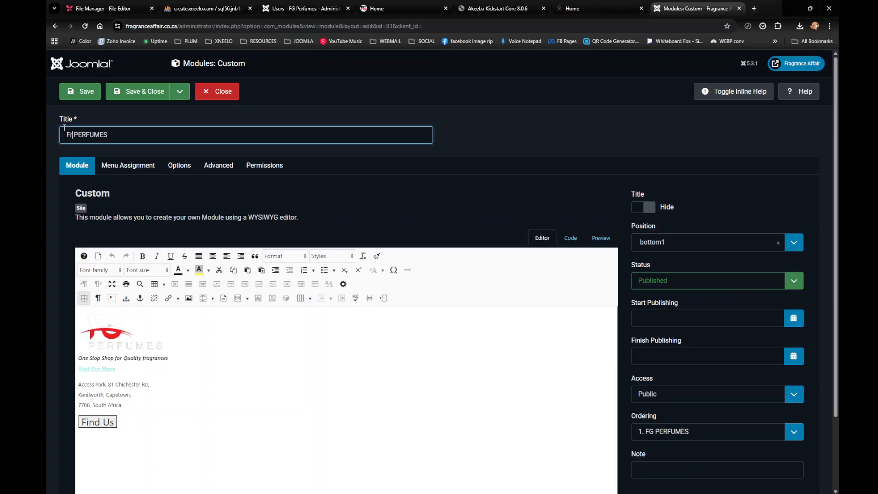
type("nce Affair")
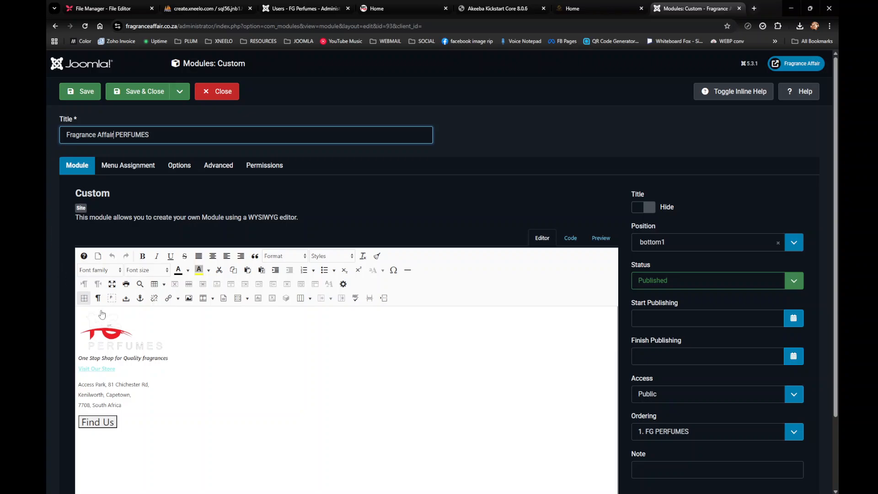
Replace the old logo image in the module content with fa-logo-gold-transparent-bg.png
left_click(108, 342)
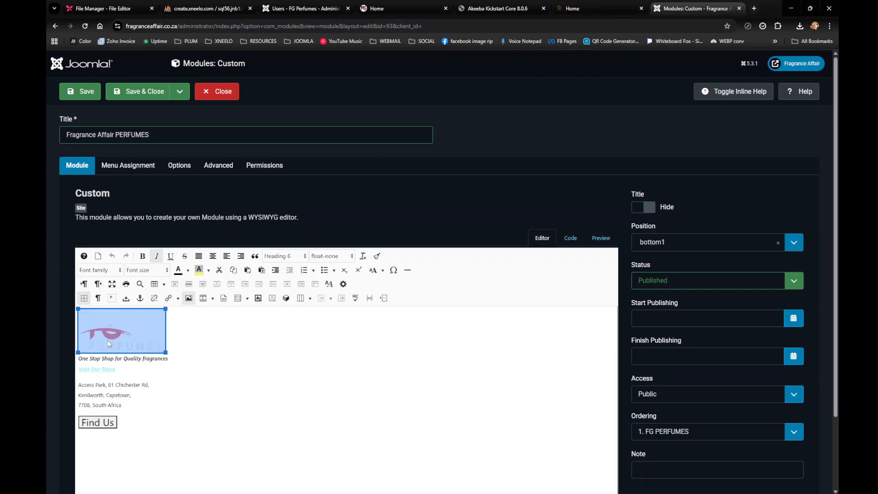
left_click(188, 299)
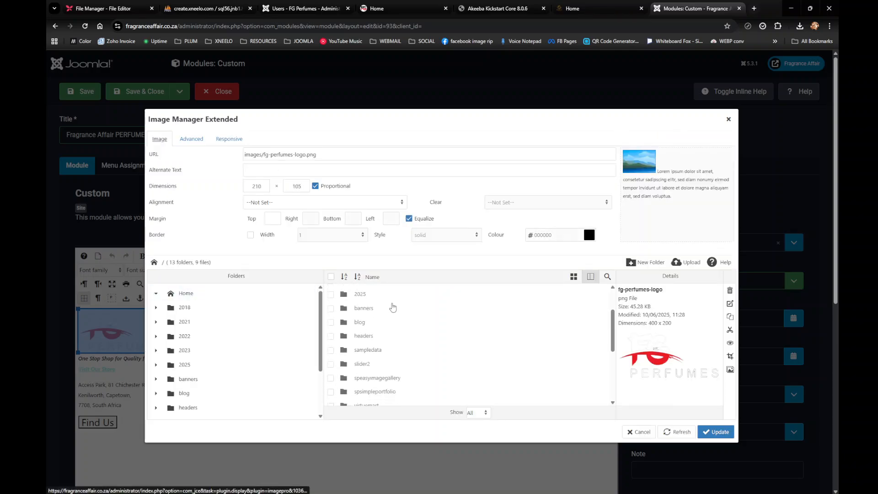
scroll(398, 320, "down", 1)
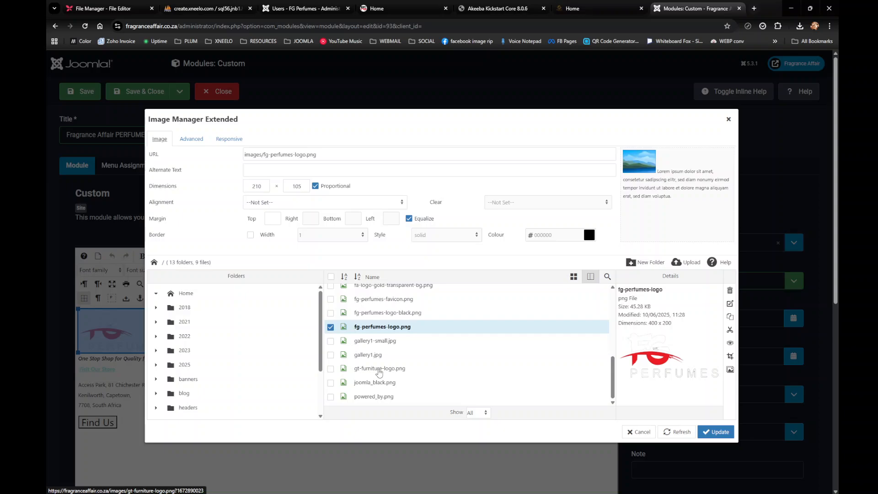
scroll(378, 370, "up", 3)
scroll(379, 368, "down", 3)
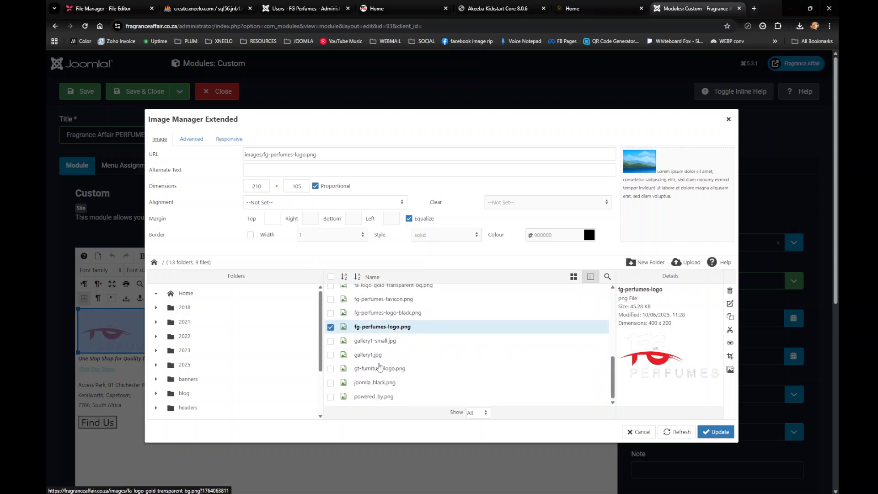
scroll(379, 368, "up", 1)
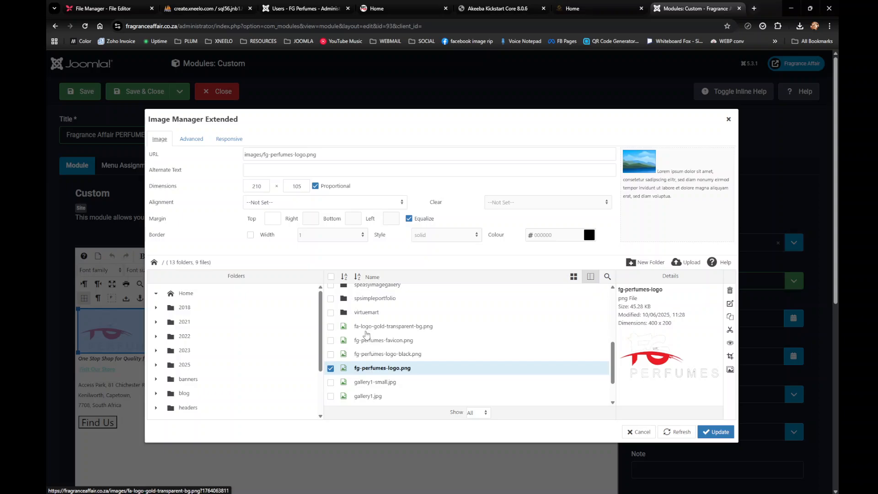
scroll(367, 336, "down", 1)
scroll(370, 332, "up", 1)
left_click(373, 328)
left_click(711, 433)
Delete the old store address and the Visit Our Store link from the module content
scroll(317, 331, "down", 5)
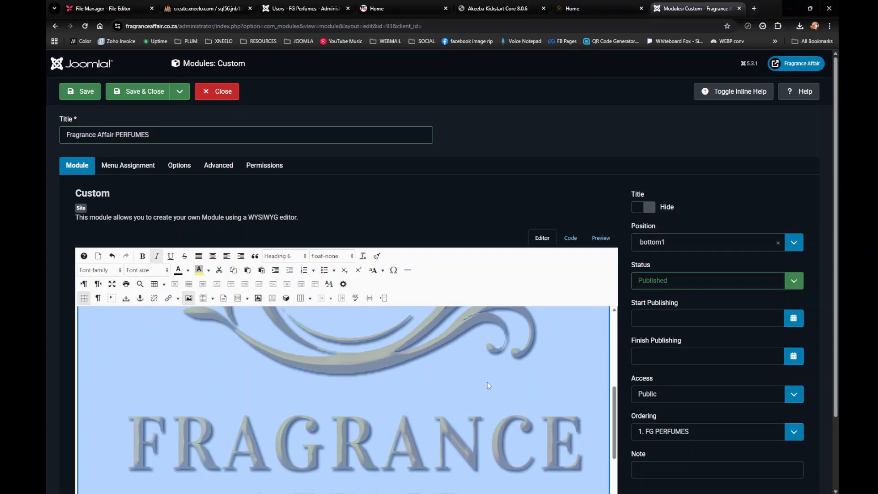
scroll(284, 356, "down", 5)
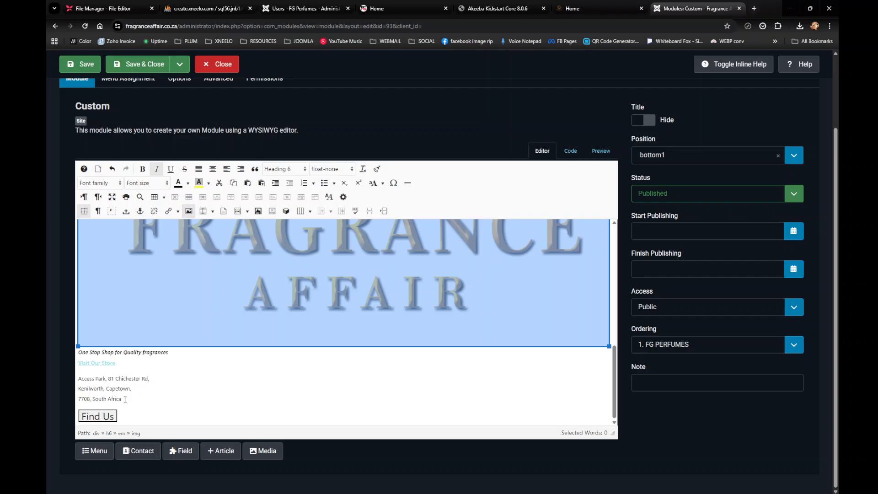
left_click_drag(124, 400, 59, 379)
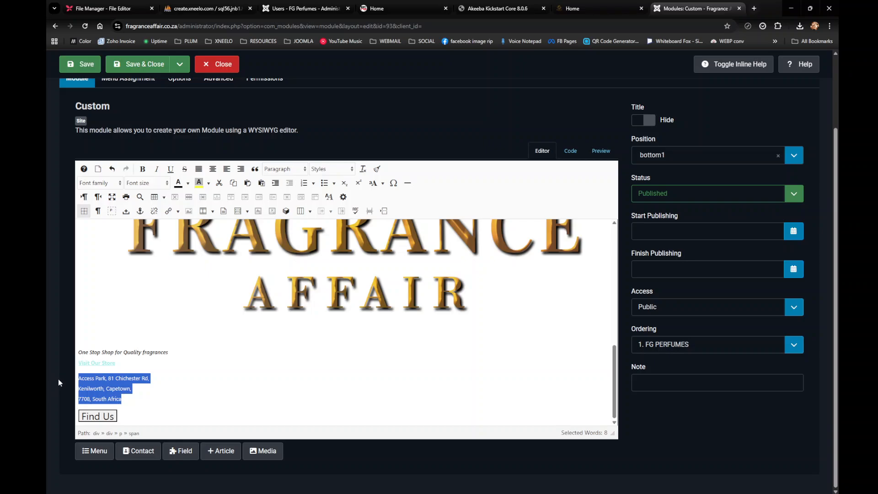
key("BackSpace")
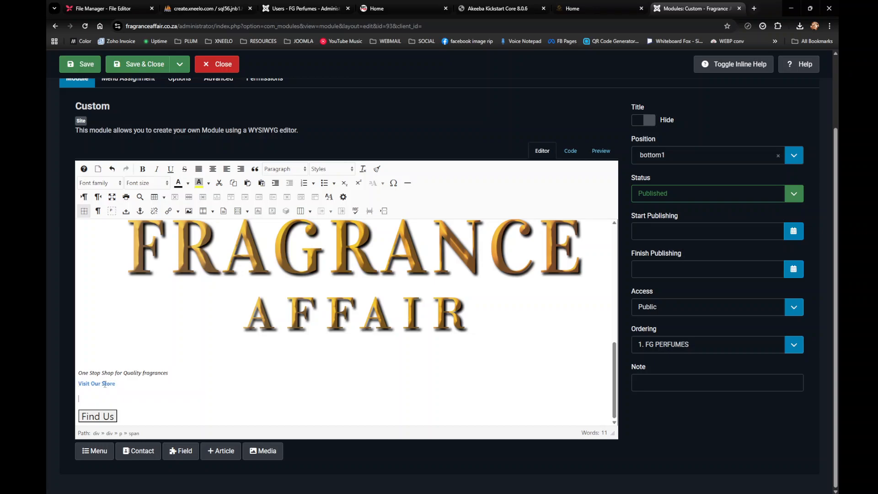
left_click_drag(116, 385, 57, 380)
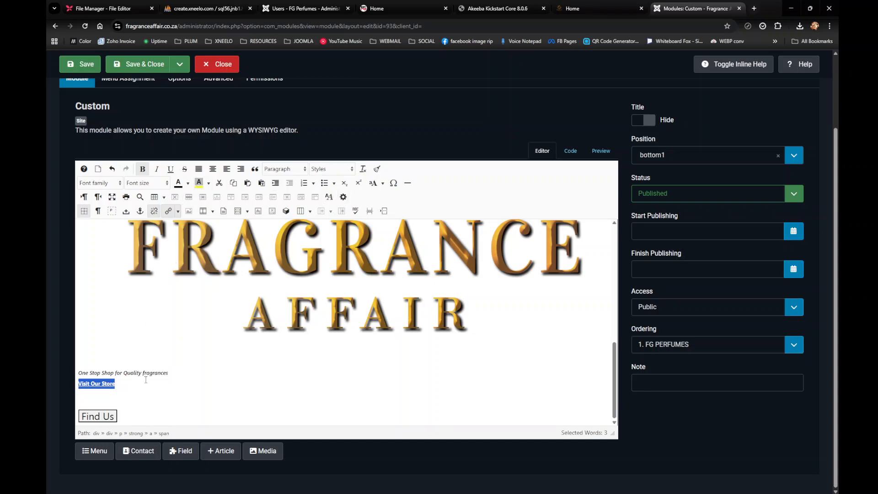
key("Delete")
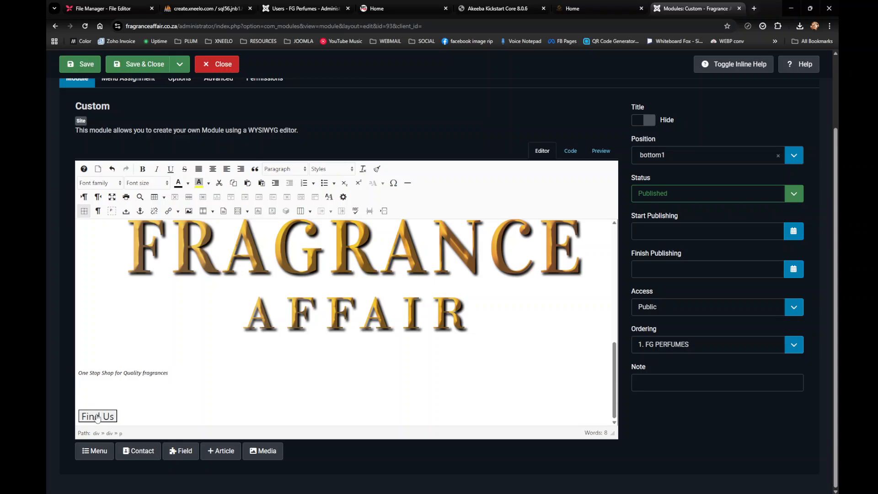
left_click(569, 152)
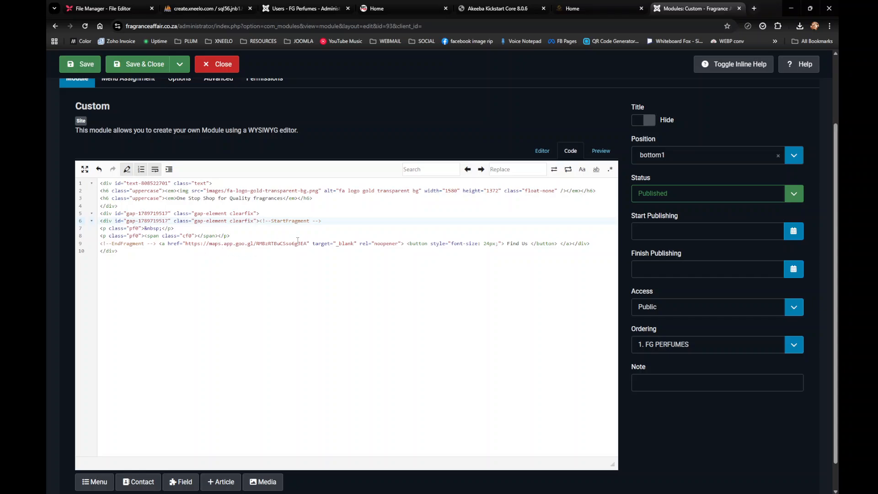
left_click_drag(308, 242, 255, 242)
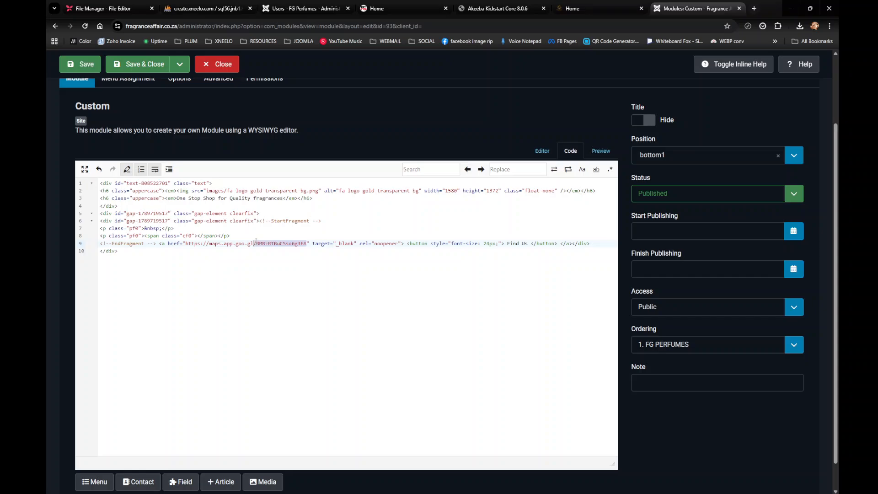
key("BackSpace")
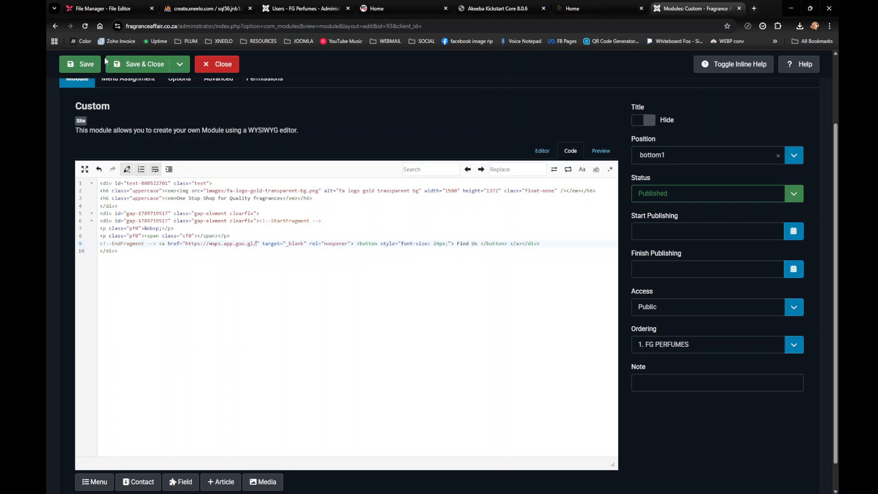
left_click(131, 64)
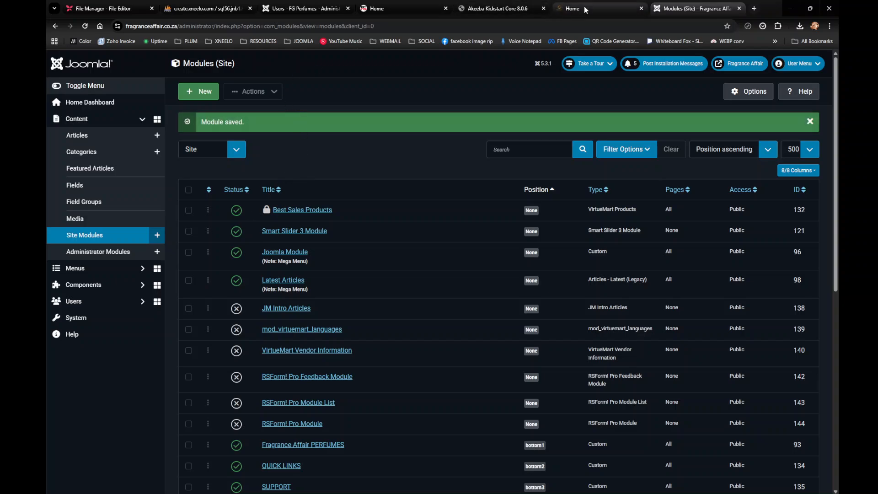
Reload the live home page and check the new footer logo, footer columns and top of the page
left_click(569, 11)
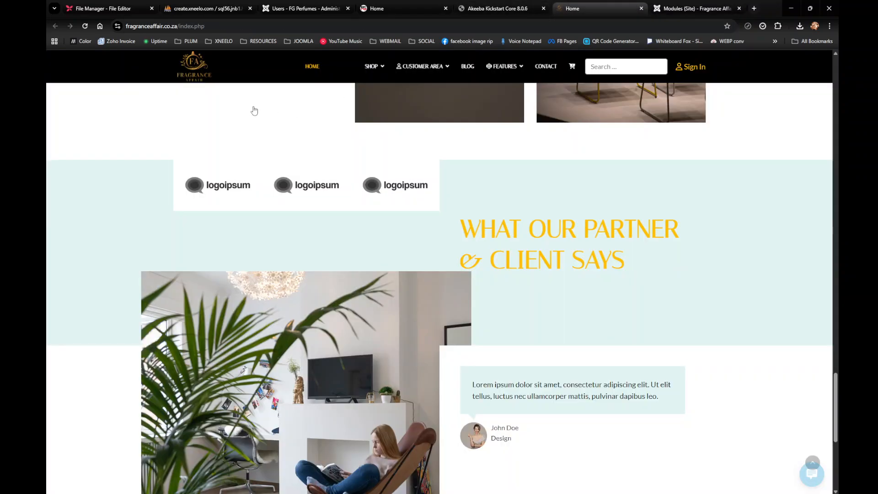
left_click(85, 26)
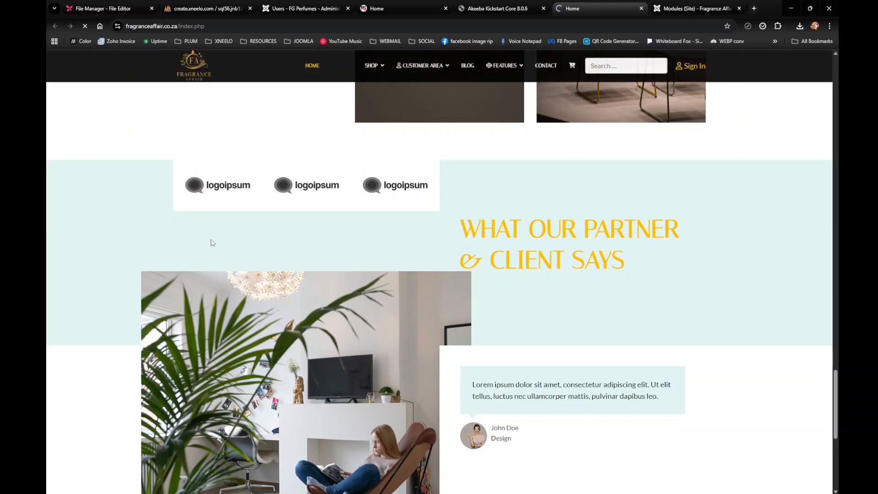
scroll(212, 240, "down", 7)
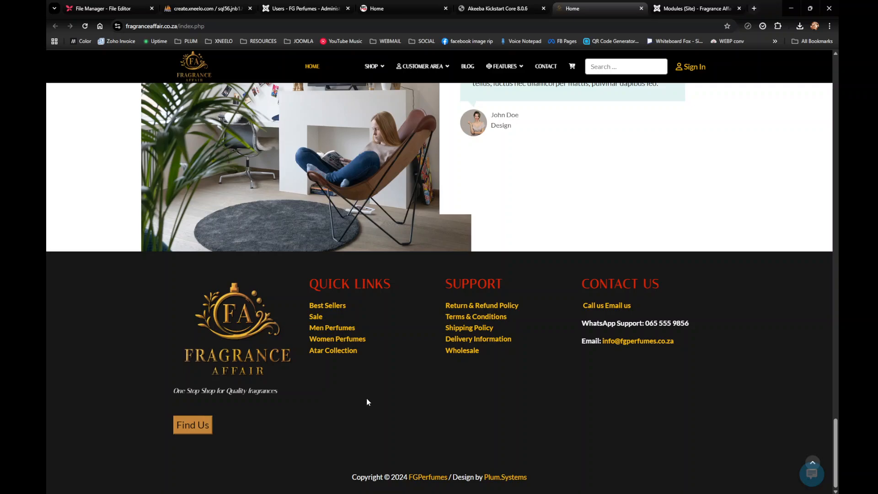
scroll(368, 394, "up", 10)
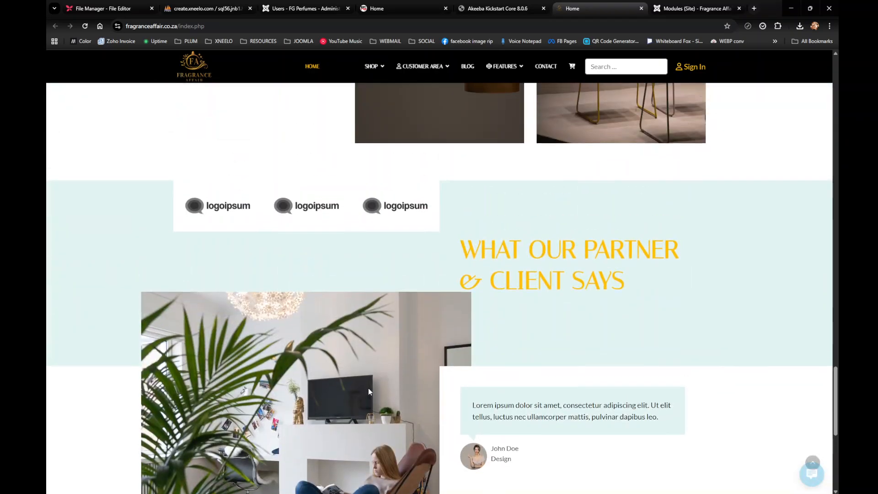
scroll(396, 366, "up", 15)
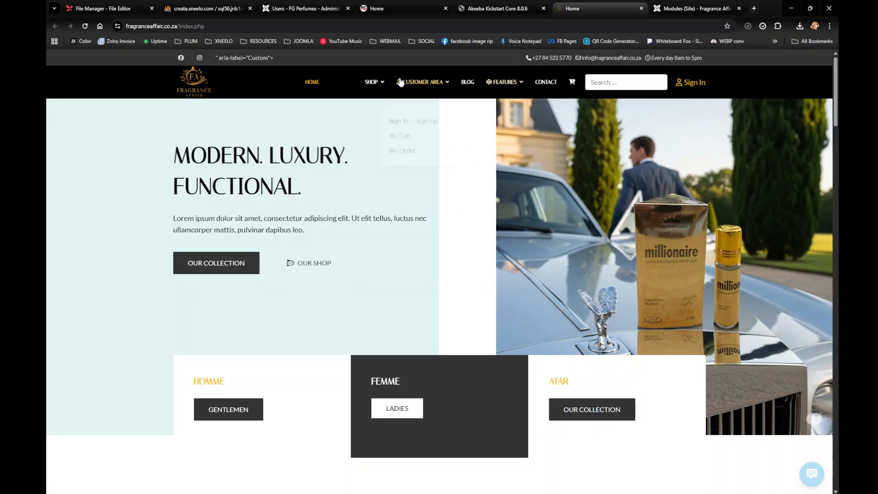
Open the live Shop page and examine its product listings, images, prices and category sidebar for old branding
left_click(375, 84)
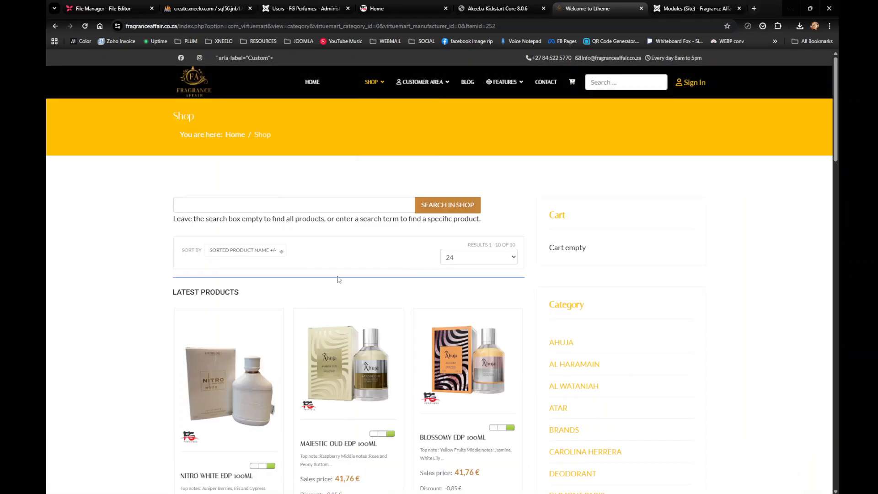
scroll(336, 274, "down", 1)
scroll(295, 250, "down", 3)
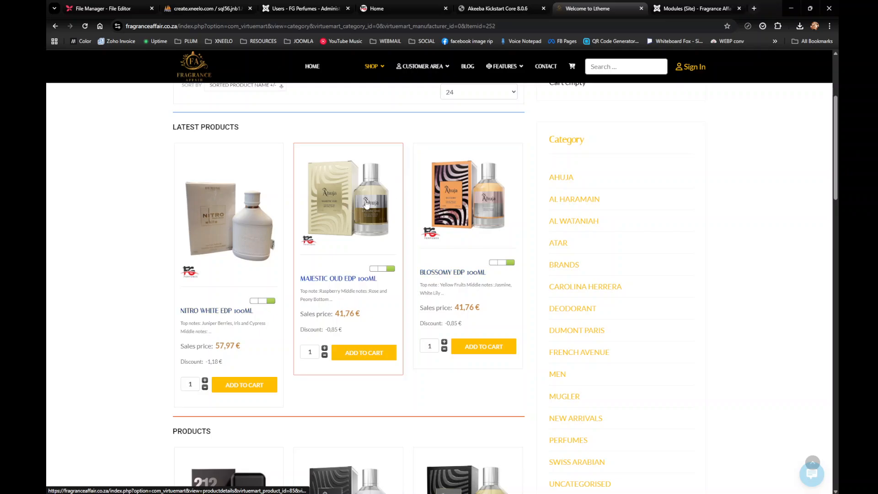
scroll(346, 293, "down", 4)
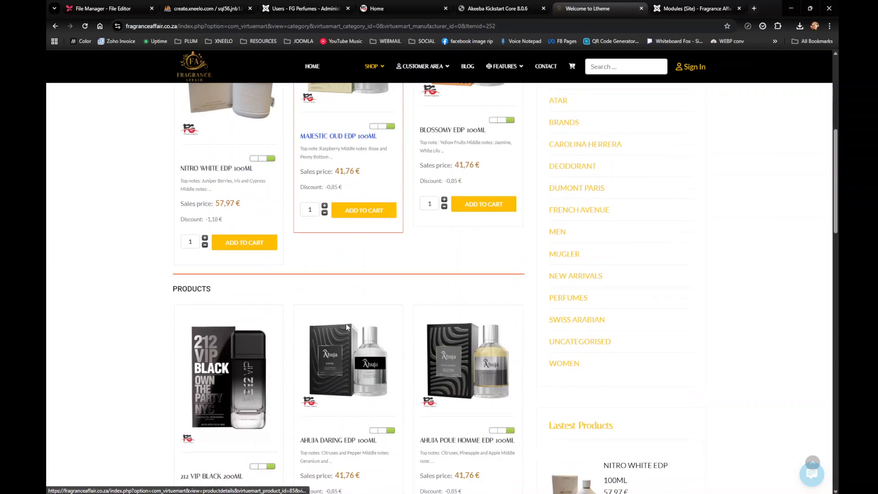
scroll(357, 393, "up", 1)
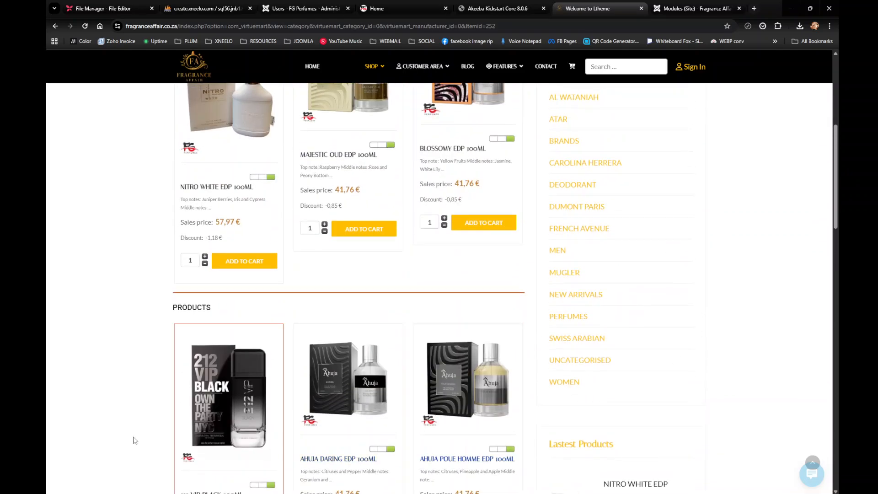
scroll(247, 428, "down", 5)
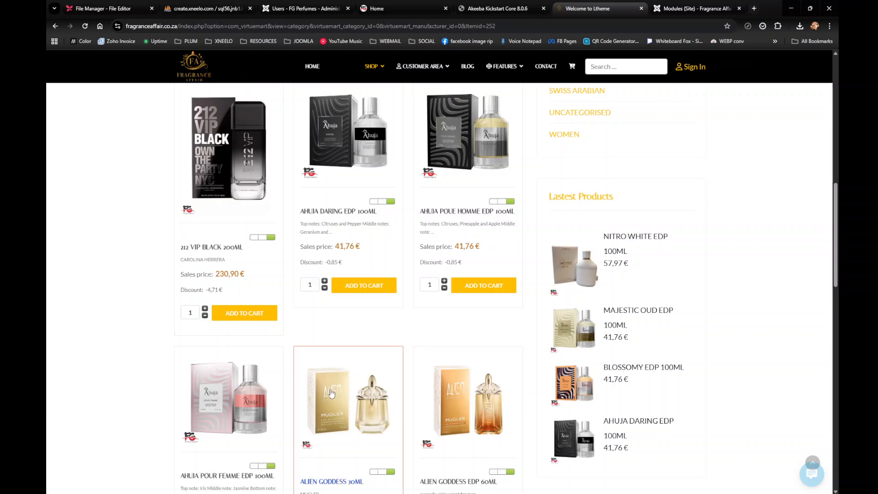
scroll(369, 350, "down", 9)
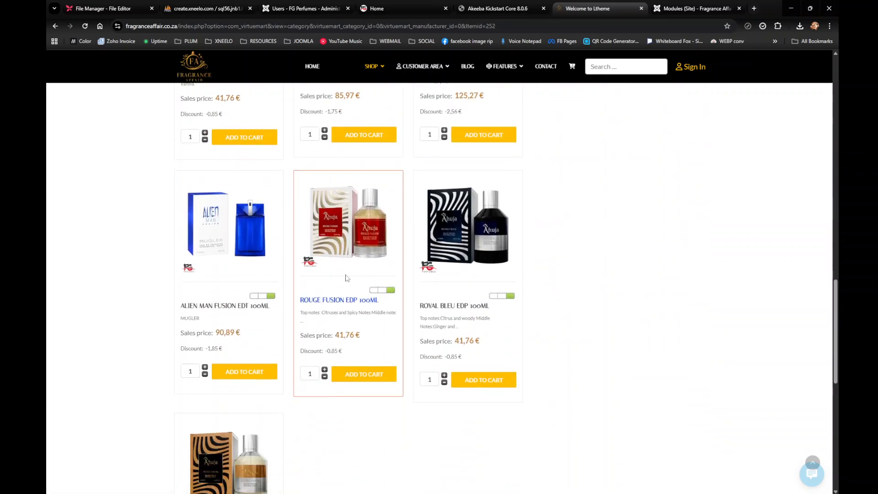
scroll(348, 277, "down", 4)
scroll(339, 319, "up", 20)
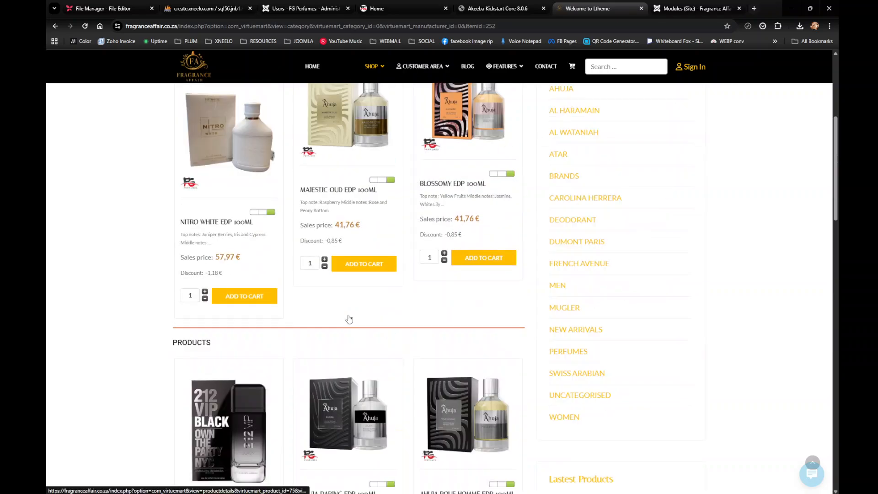